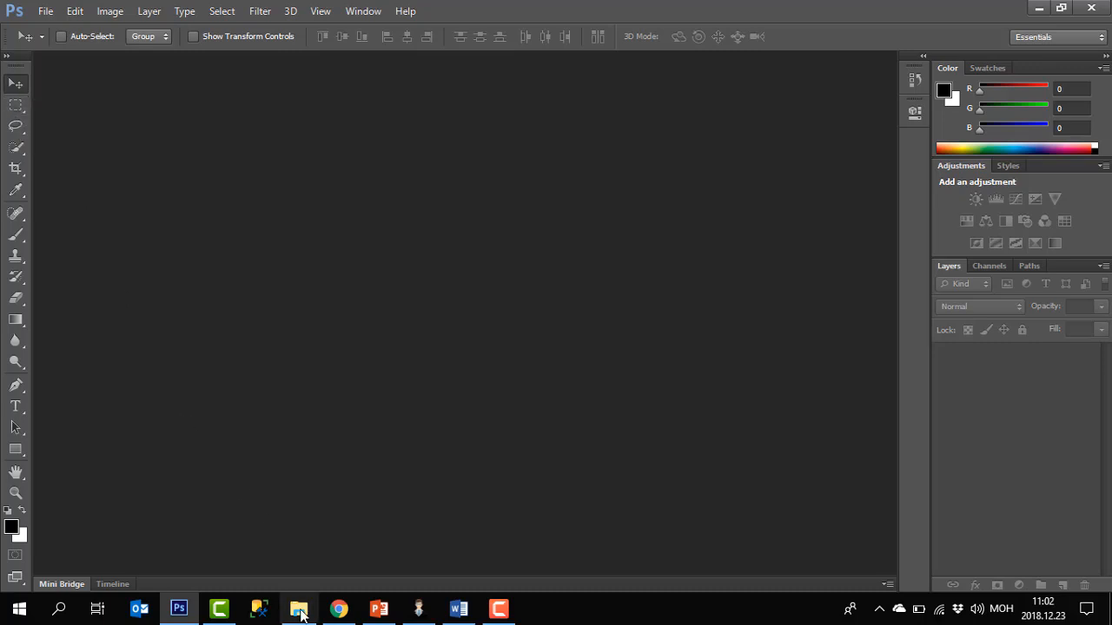
Browse the Pictures folder and open its PNG subfolder in File Explorer
left_click(299, 610)
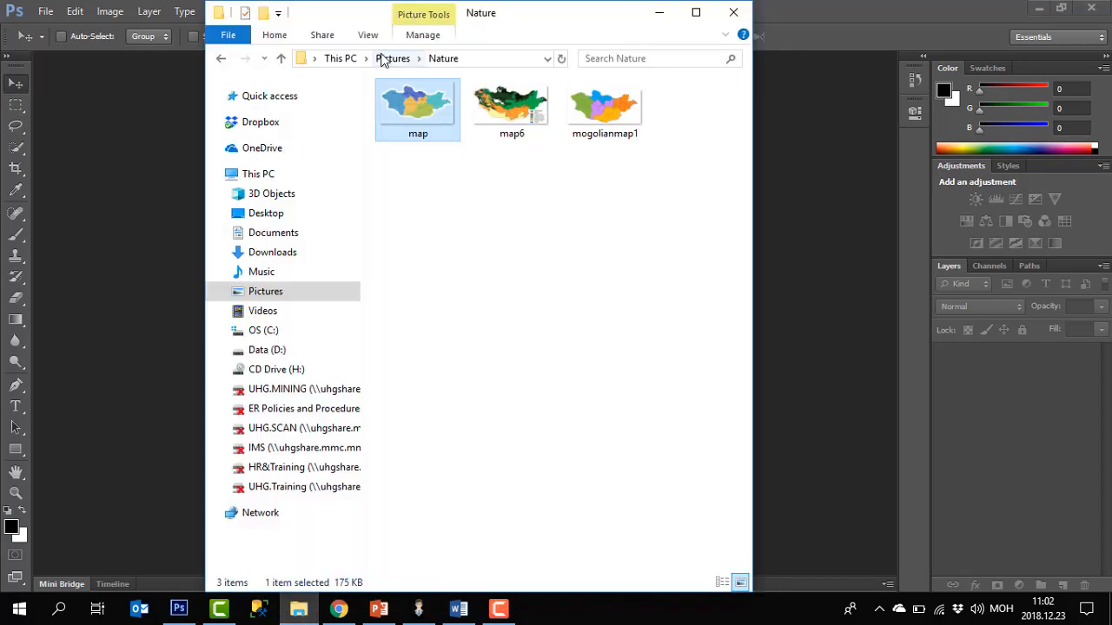
left_click(392, 61)
left_click_drag(538, 24, 680, 22)
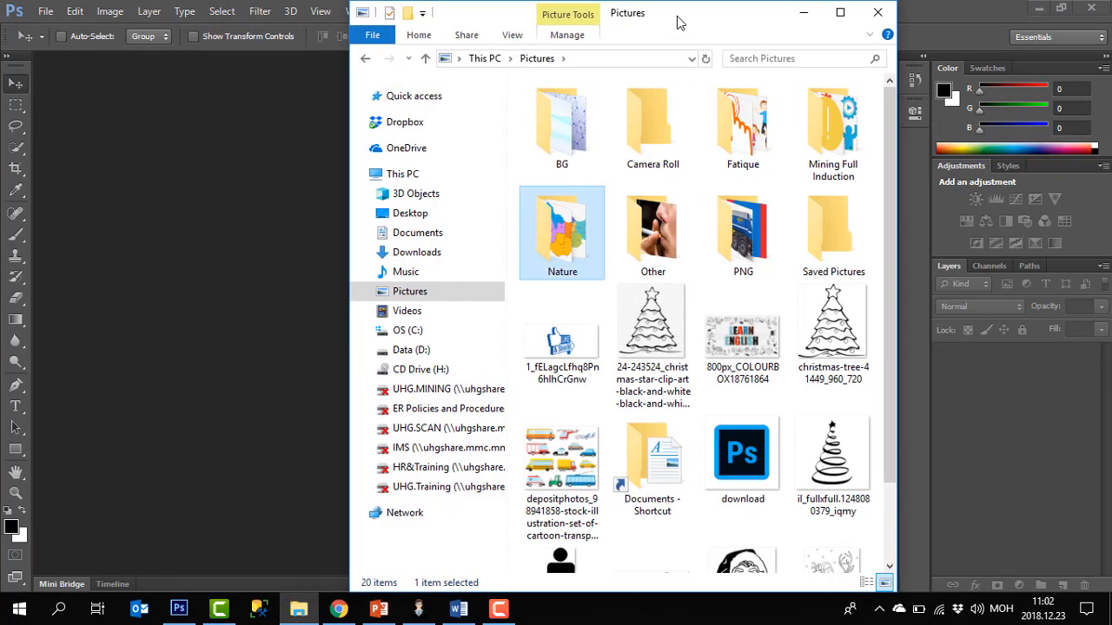
double_click(749, 224)
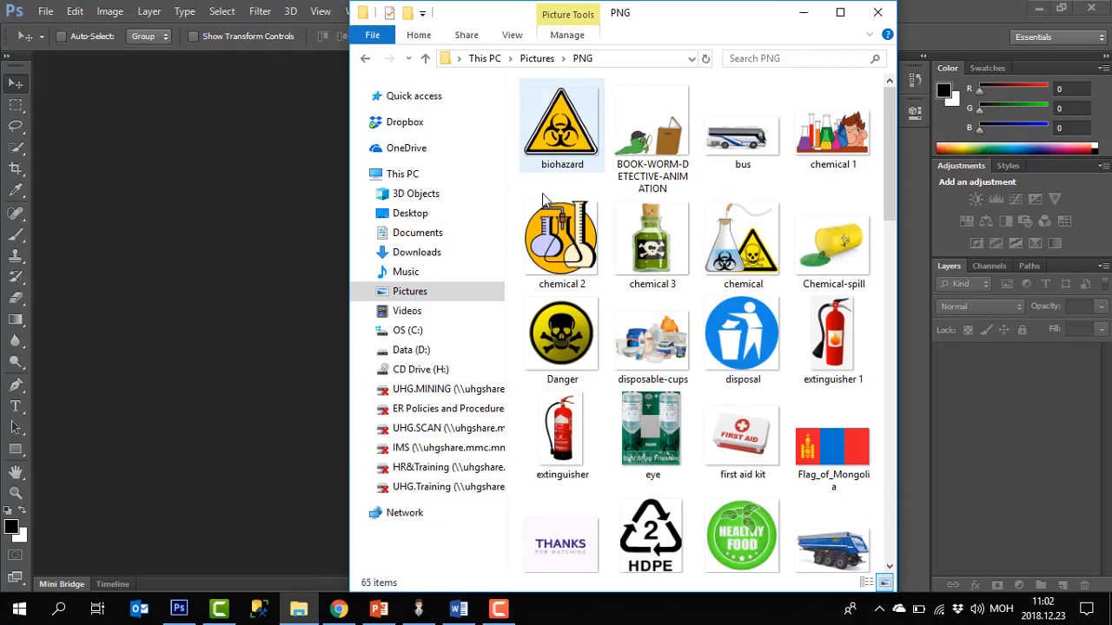
left_click(339, 608)
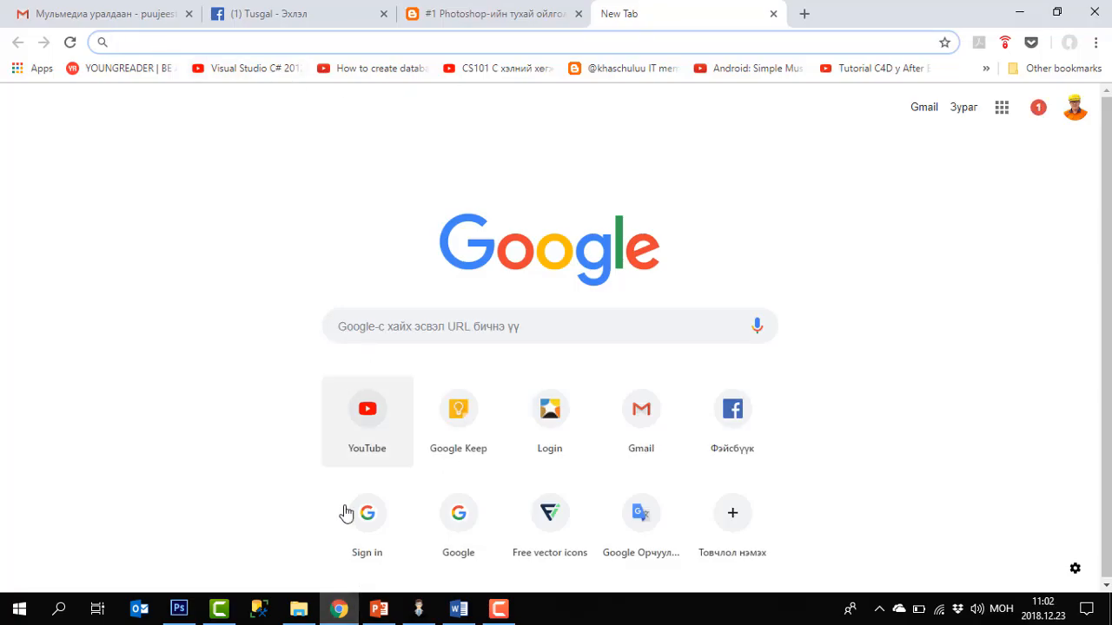
left_click(380, 610)
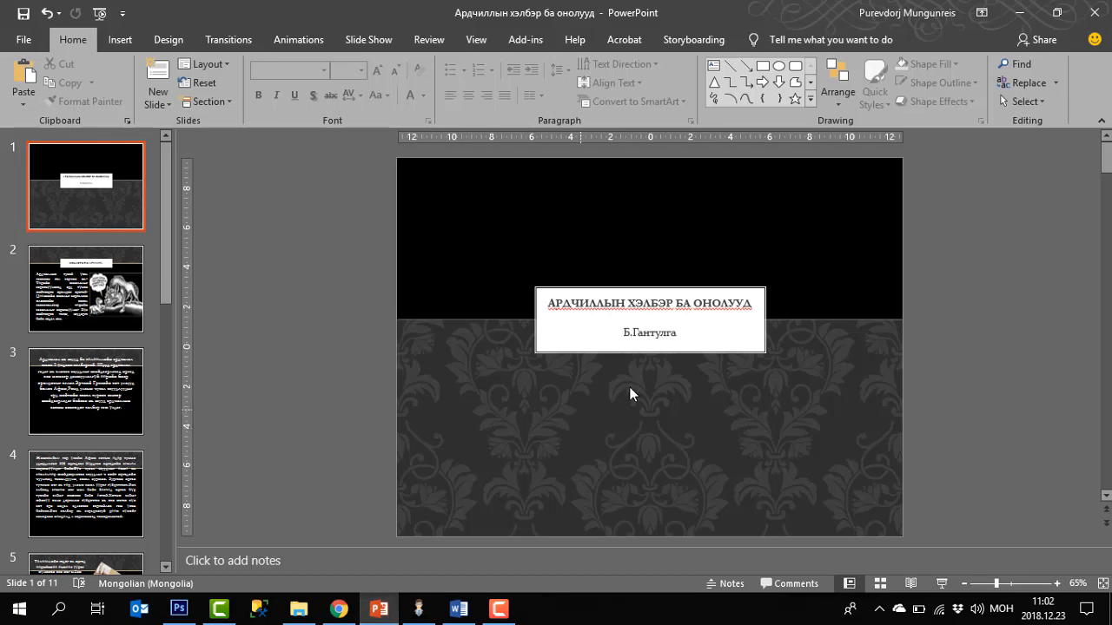
left_click(1021, 13)
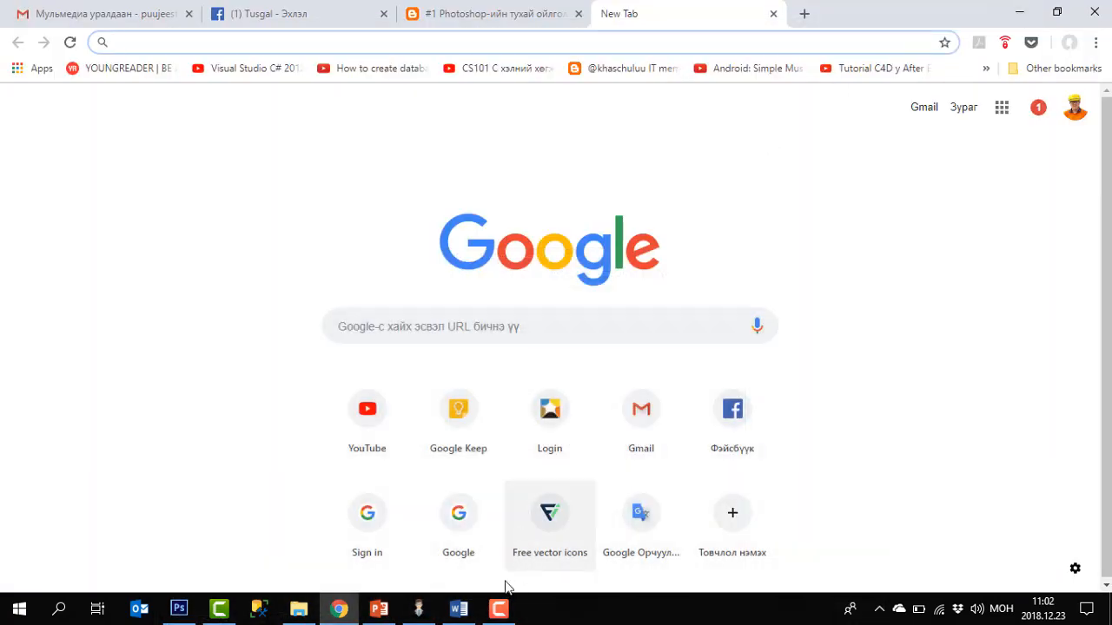
left_click(379, 611)
left_click(374, 608)
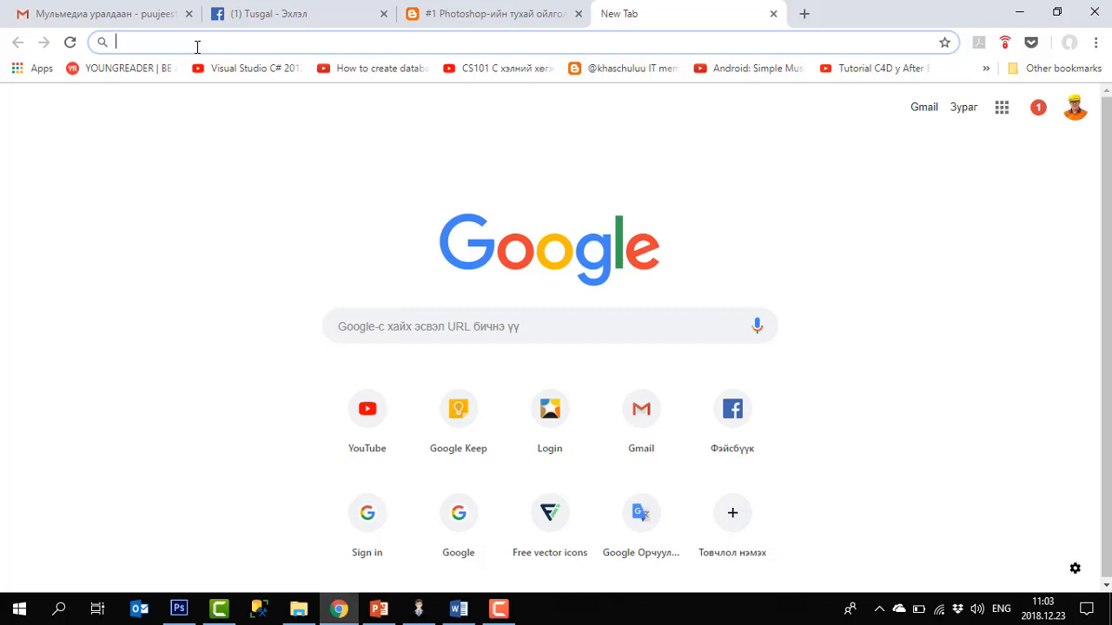
Search Google in the browser for legal png
type("л")
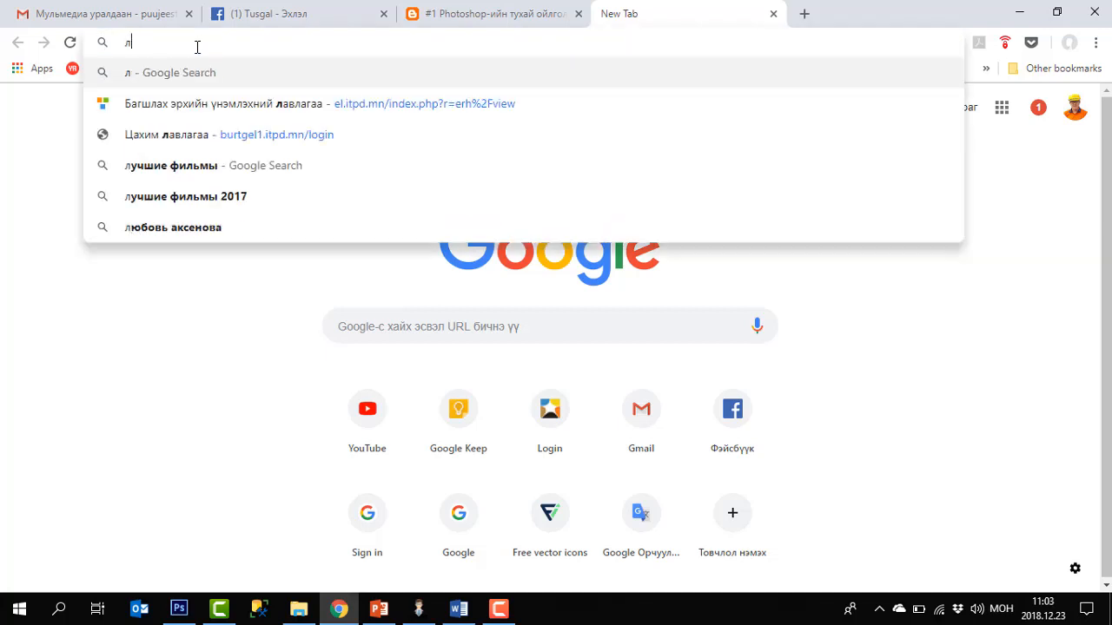
key("BackSpace")
key("alt+shift")
type("legal ")
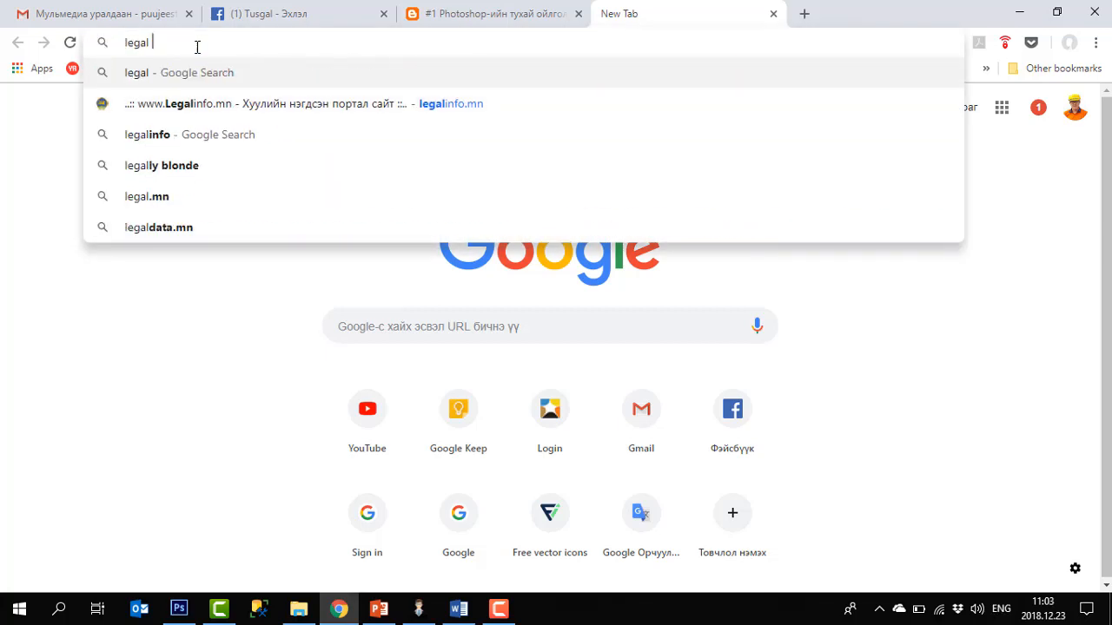
type("png")
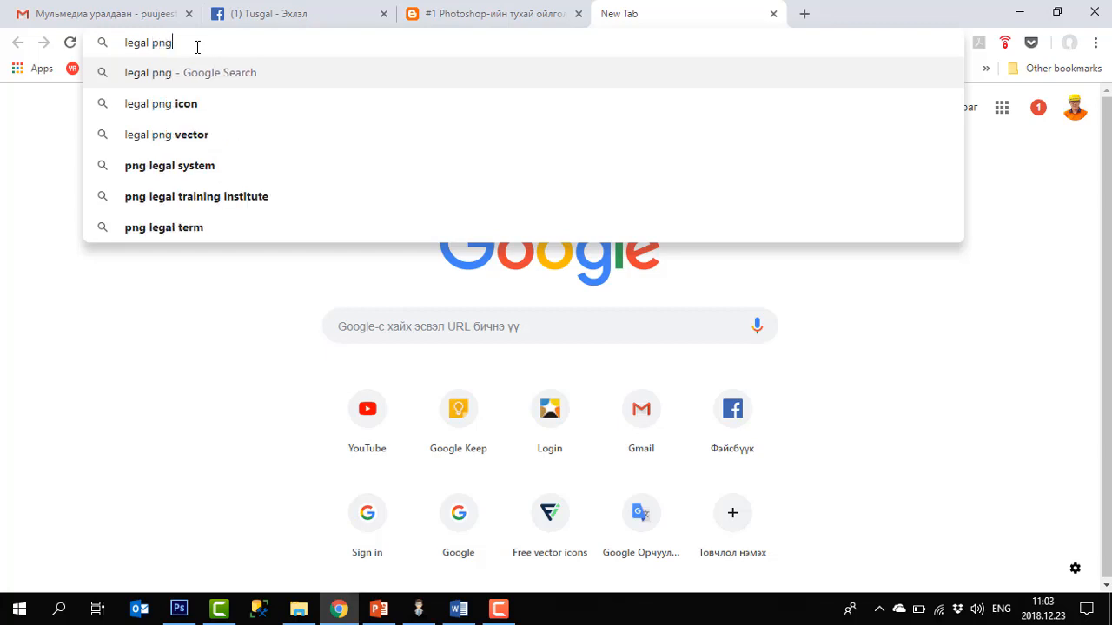
key("Return")
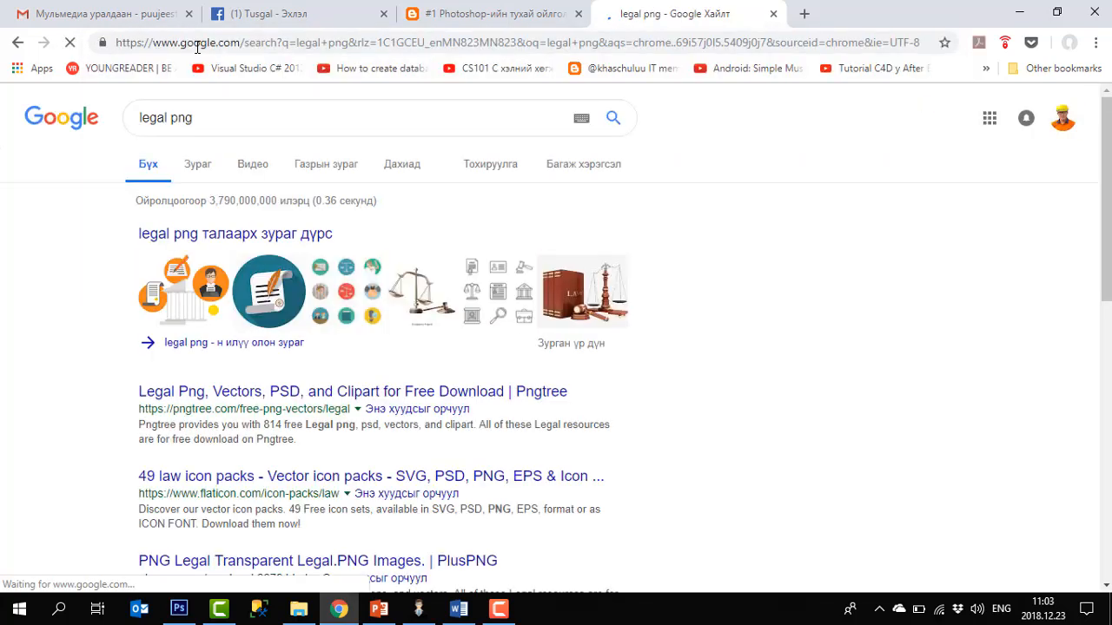
Save the scales-and-gavel-on-books image from Google Images into a new Pictures folder named Lagel
left_click(268, 235)
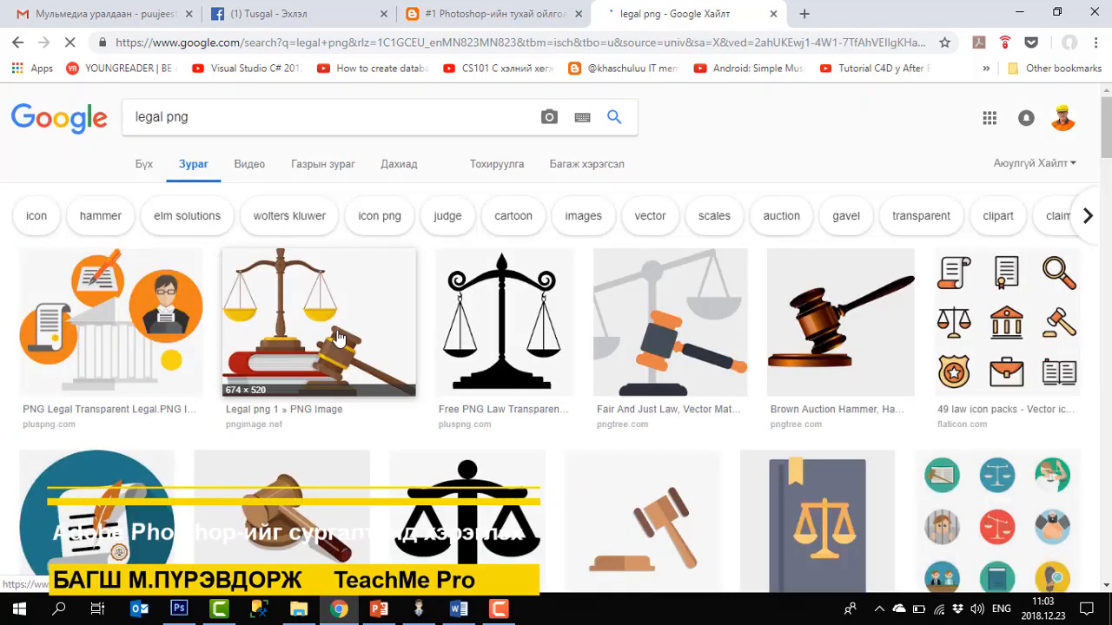
left_click(339, 338)
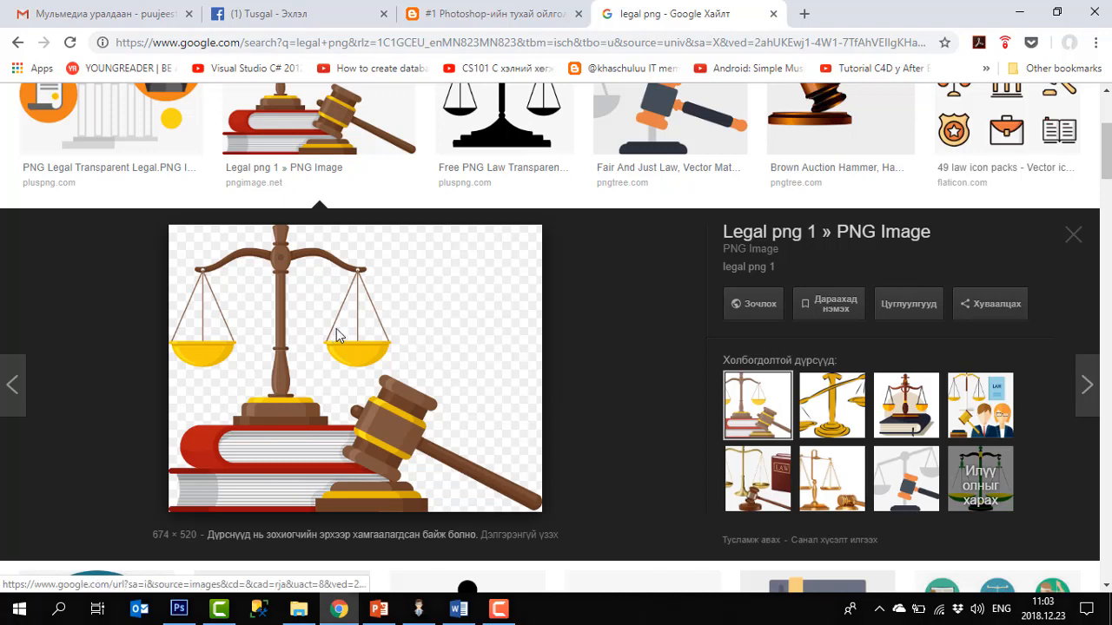
right_click(337, 337)
left_click(436, 203)
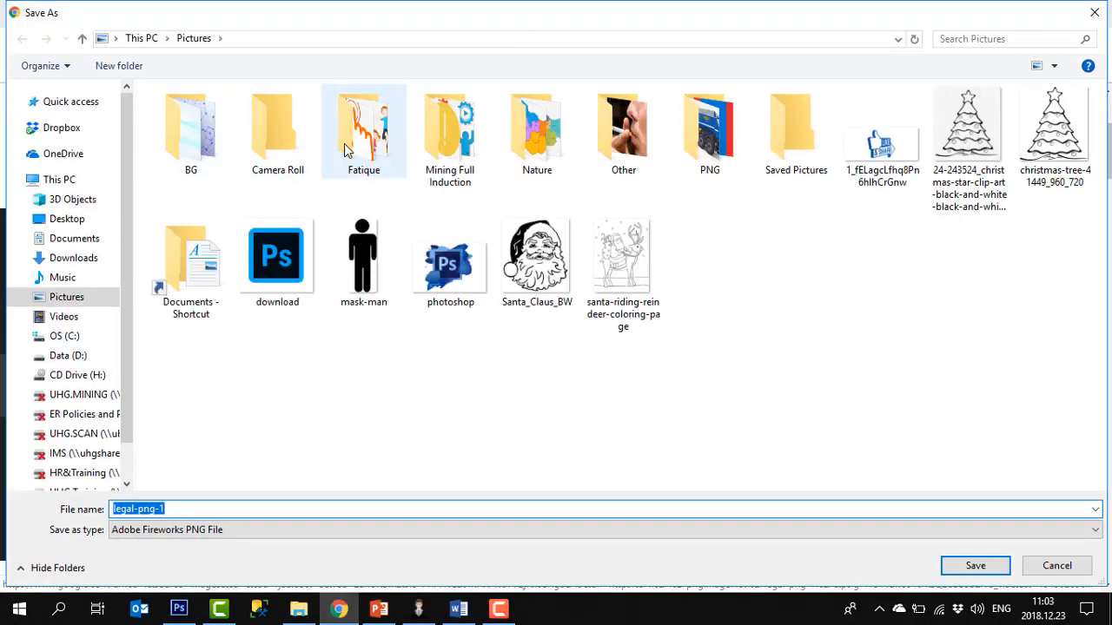
left_click(108, 68)
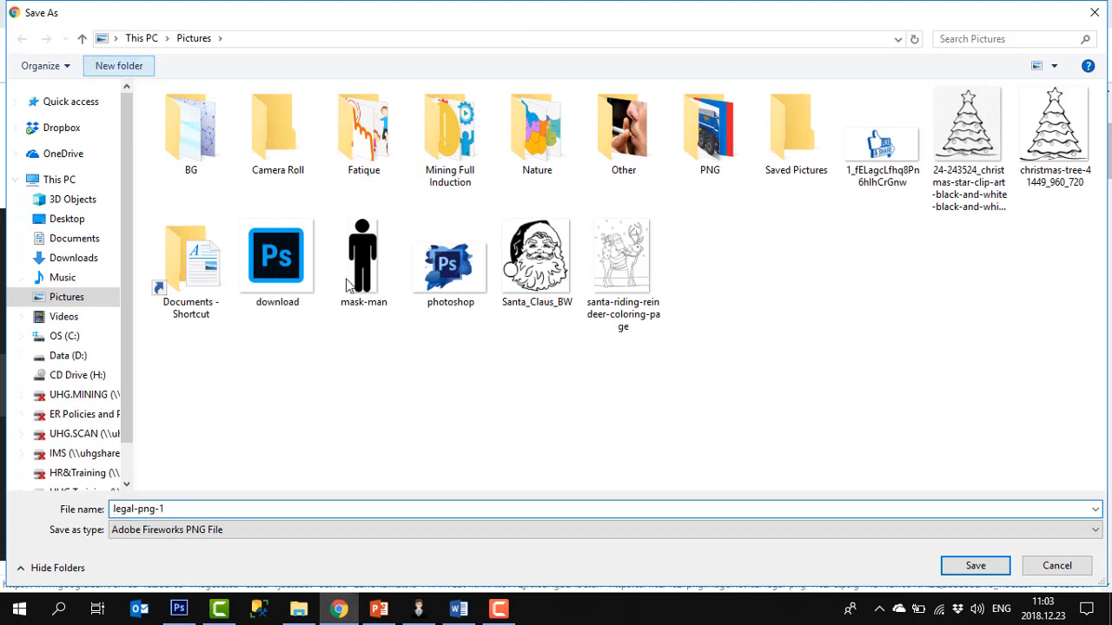
type("Lagel")
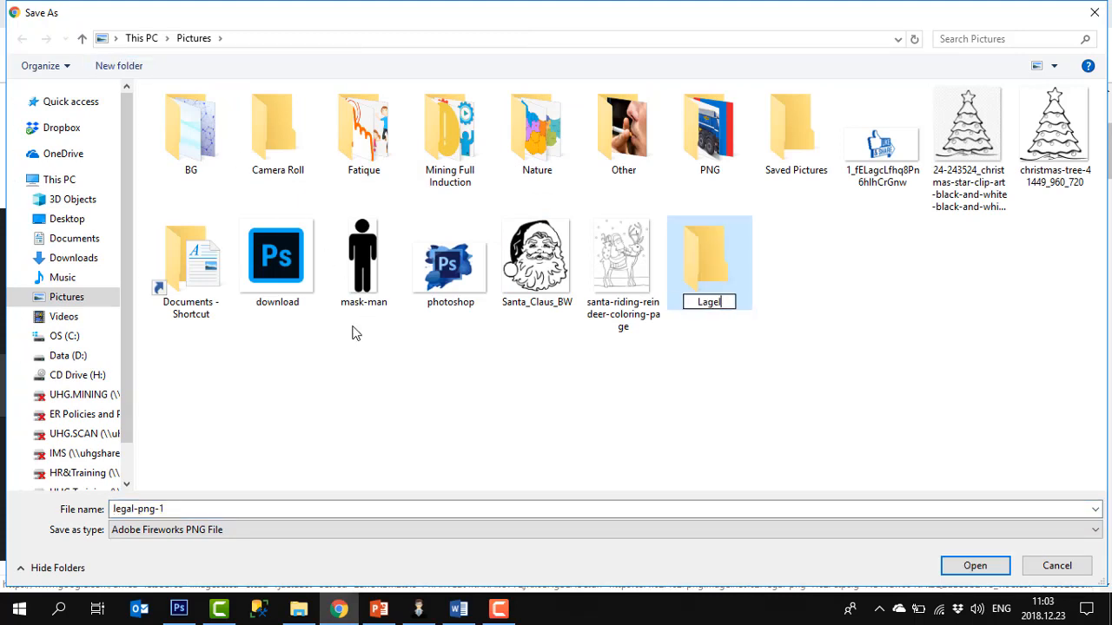
key("Return")
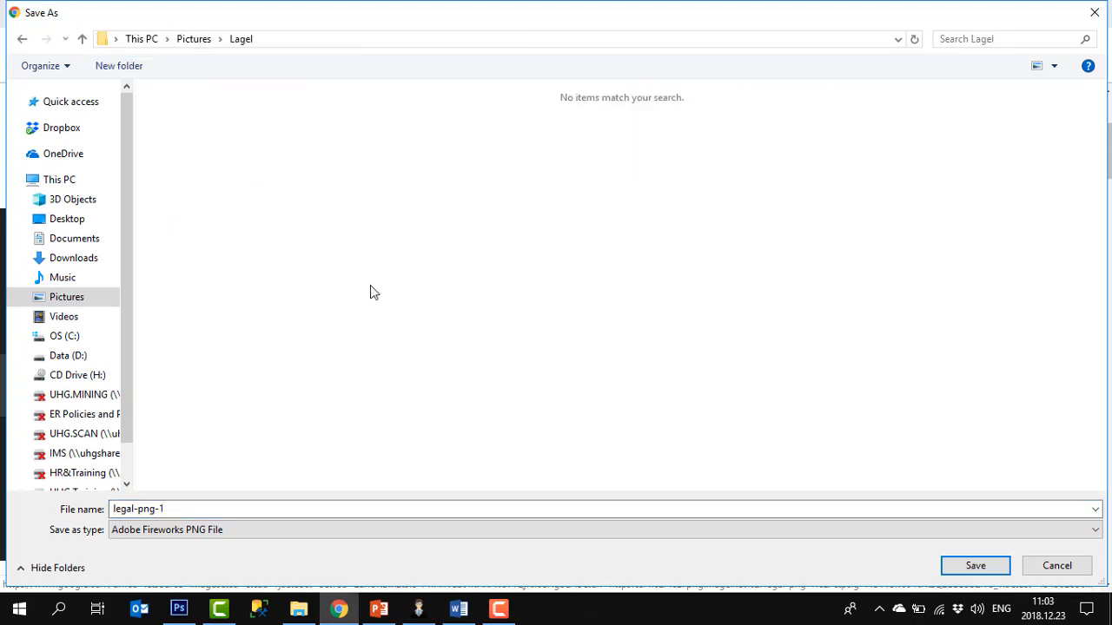
left_click(979, 568)
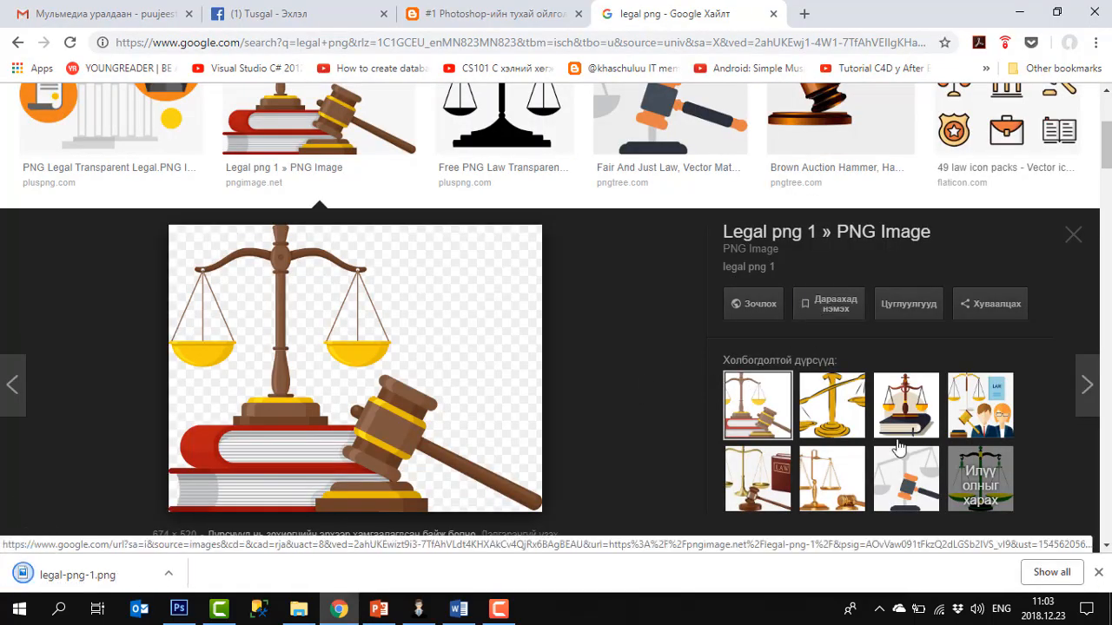
Save the scales-on-book image into the Lagel folder under the name law
left_click(903, 424)
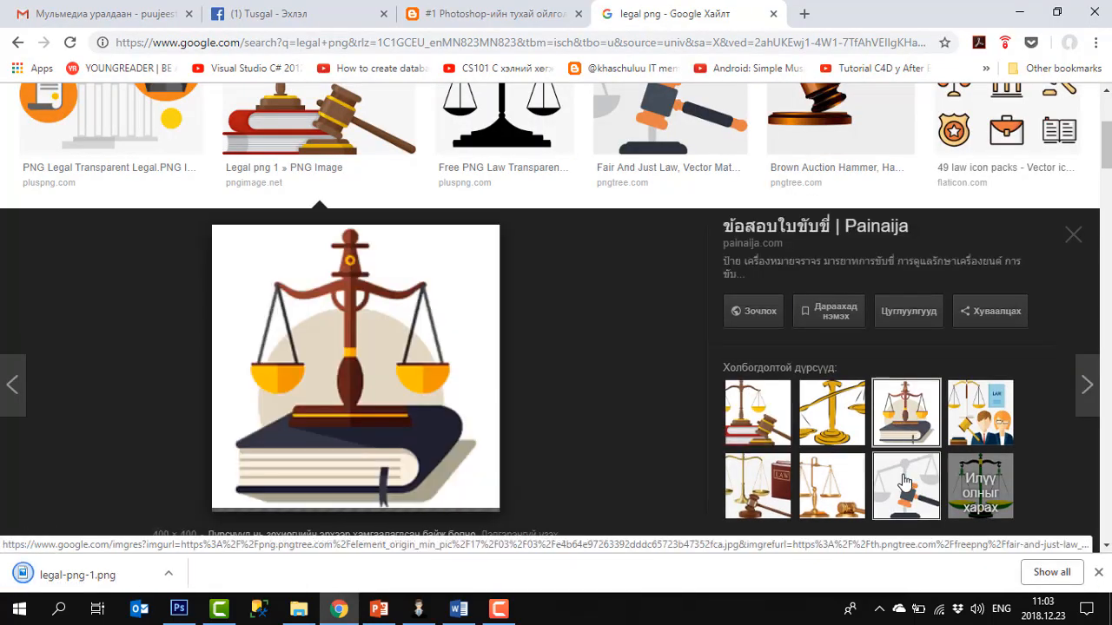
right_click(393, 341)
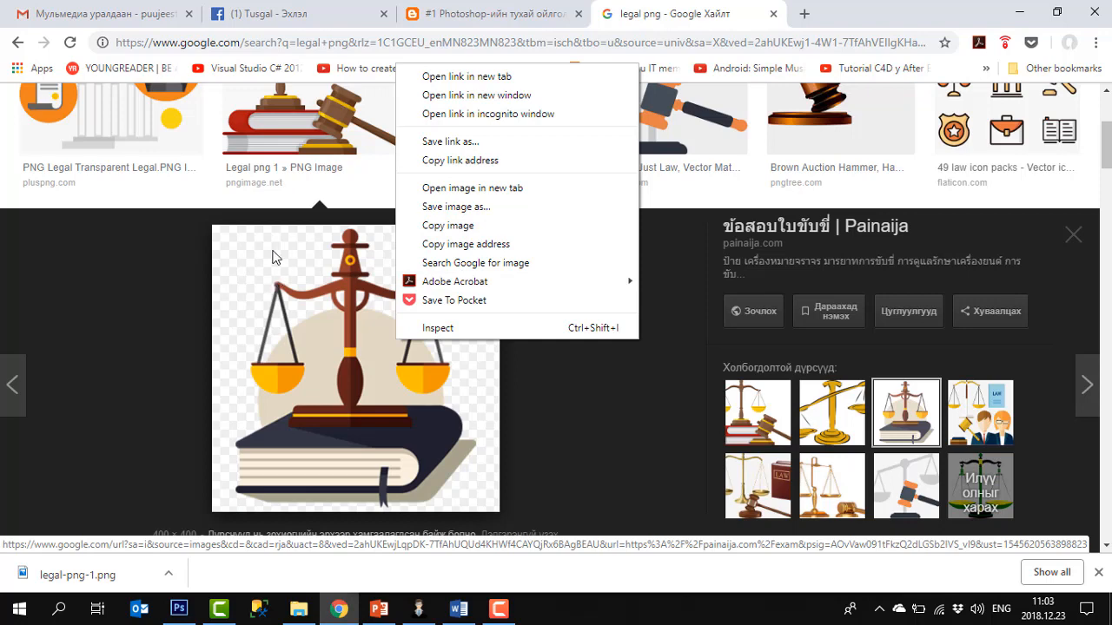
left_click(454, 207)
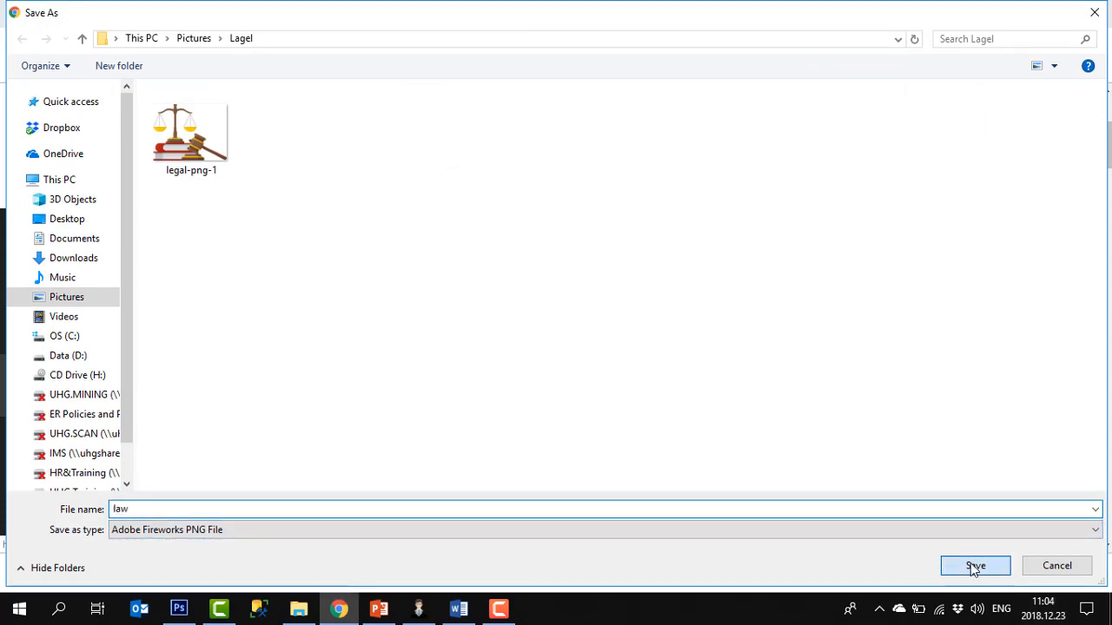
left_click(975, 566)
Save the grey scales-and-gavel image into the Lagel folder under the name Zasvar
left_click(897, 514)
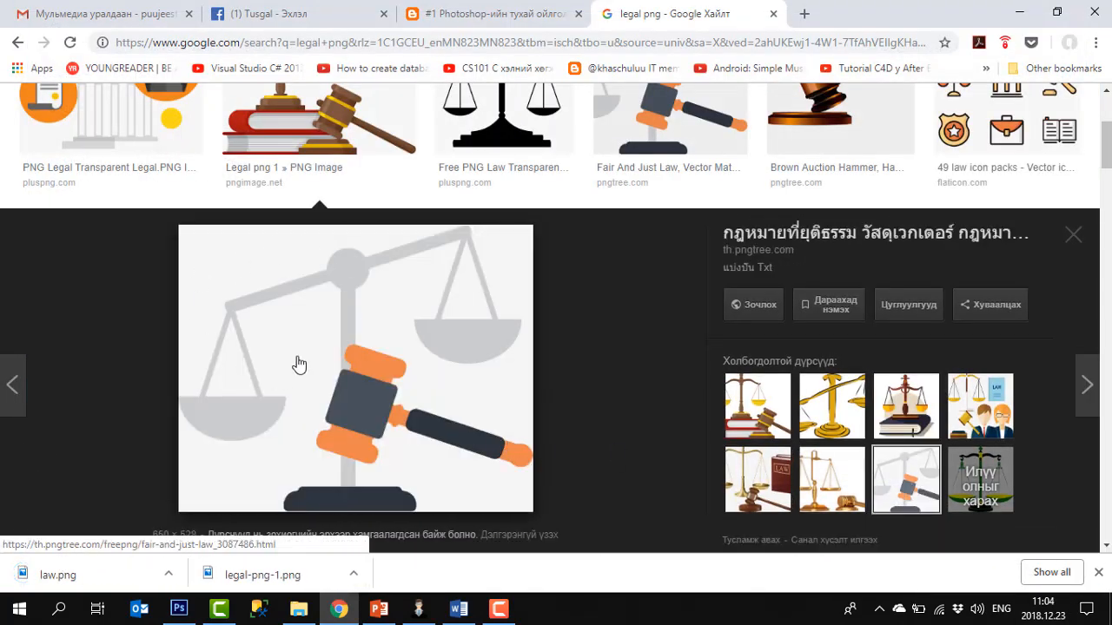
right_click(239, 276)
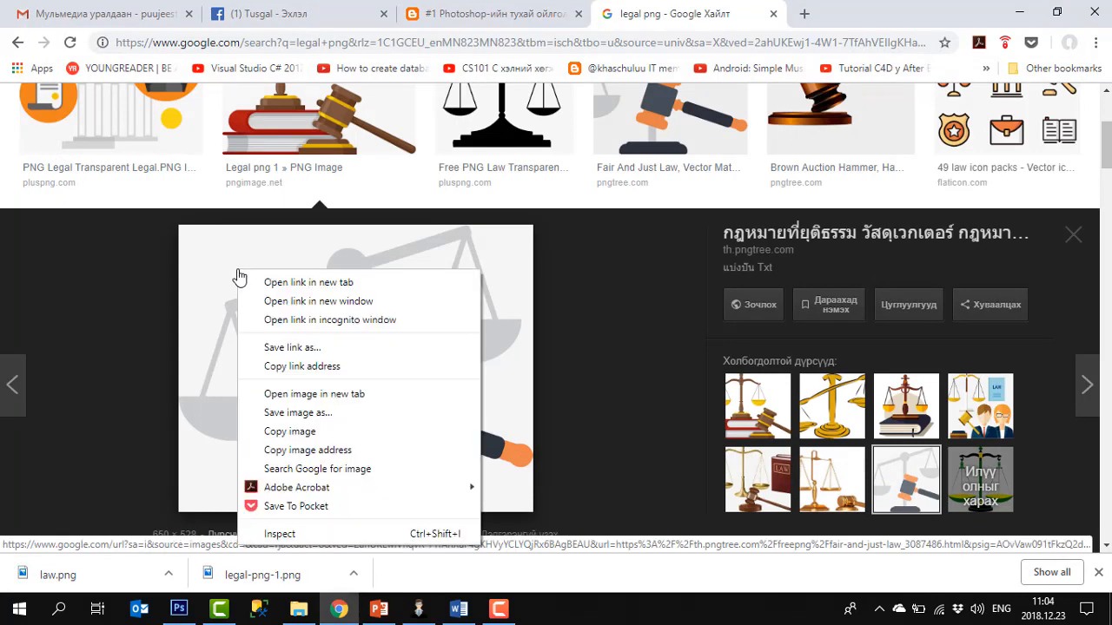
left_click(317, 413)
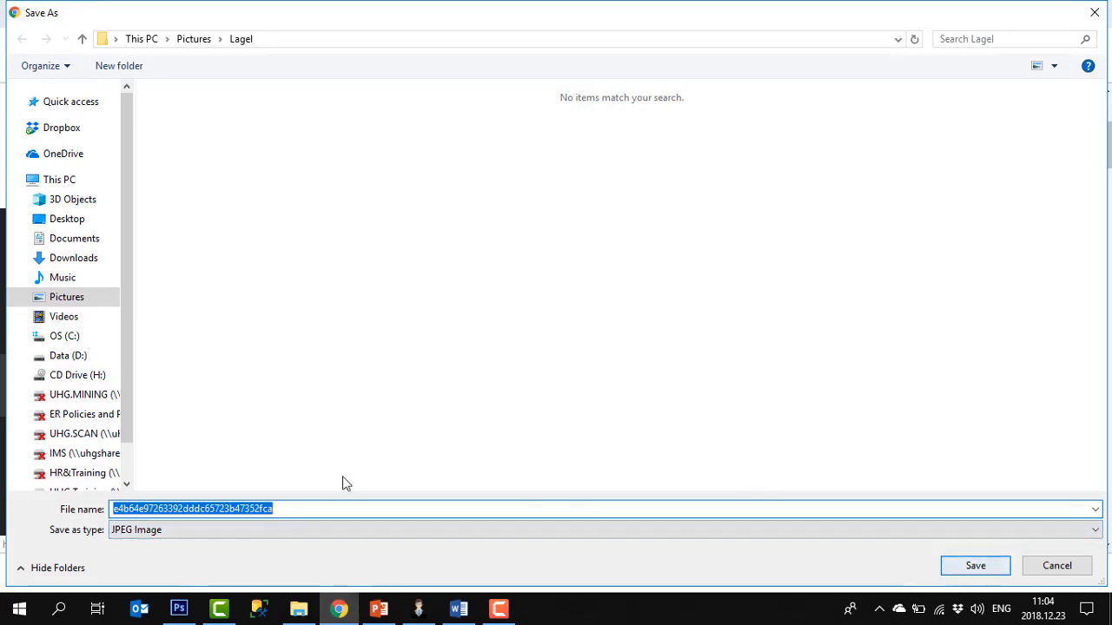
left_click_drag(292, 510, 103, 511)
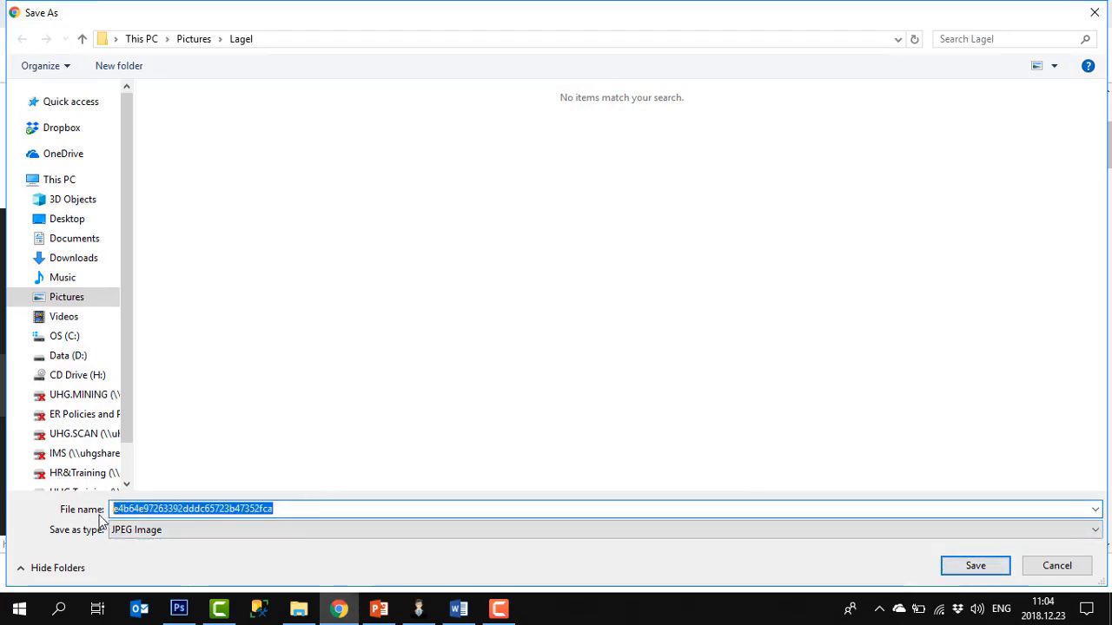
type("Zasvar")
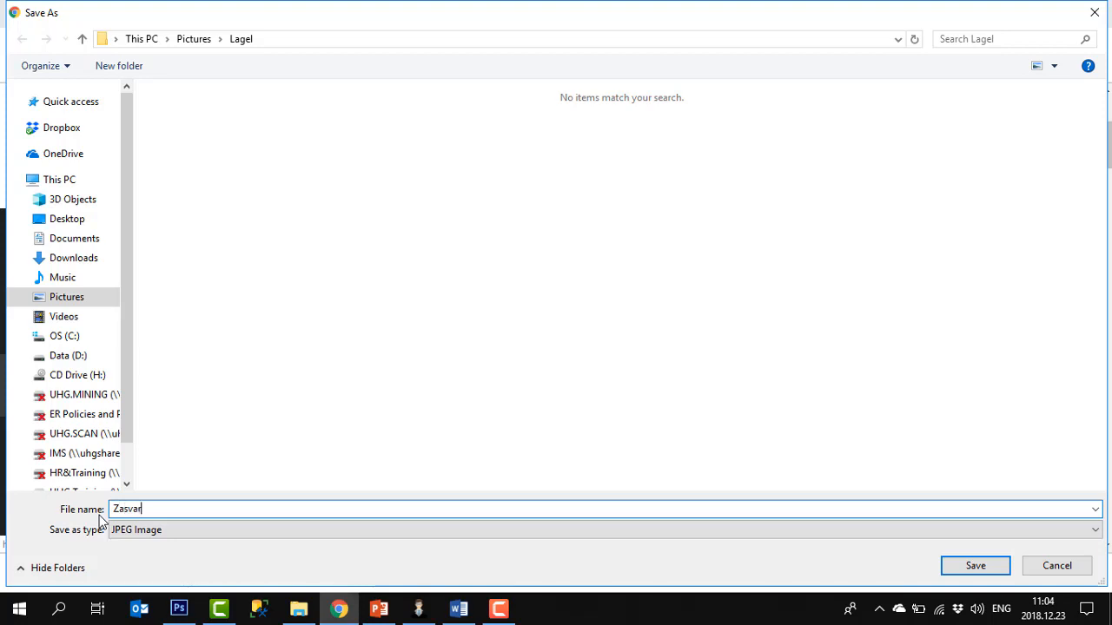
key("Return")
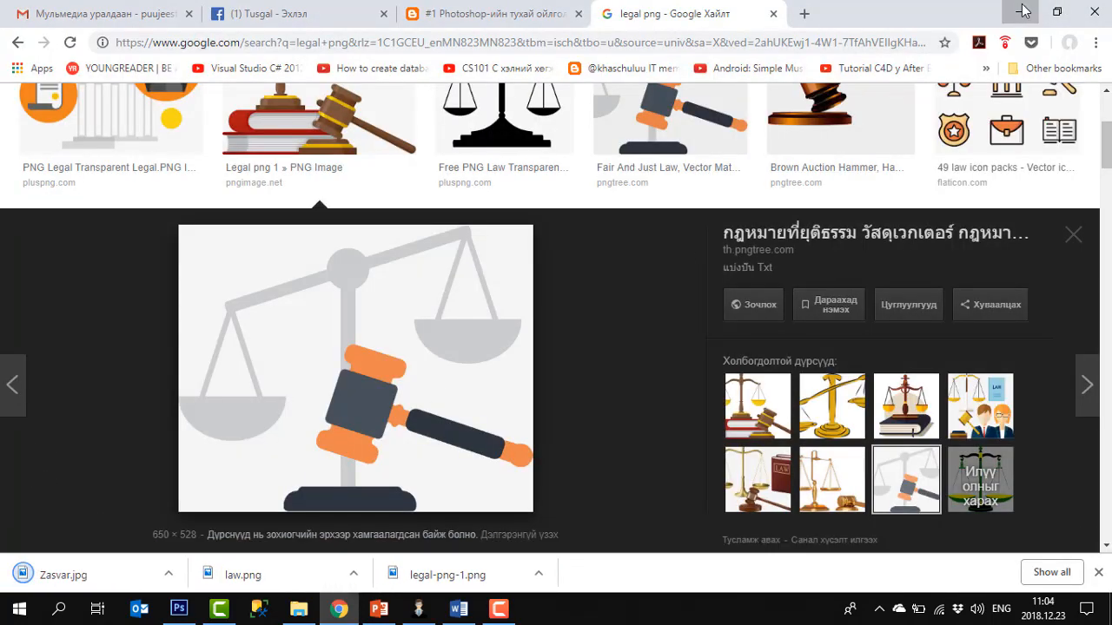
Rename the Lagel folder in Pictures to Legal
left_click(1023, 10)
left_click(426, 293)
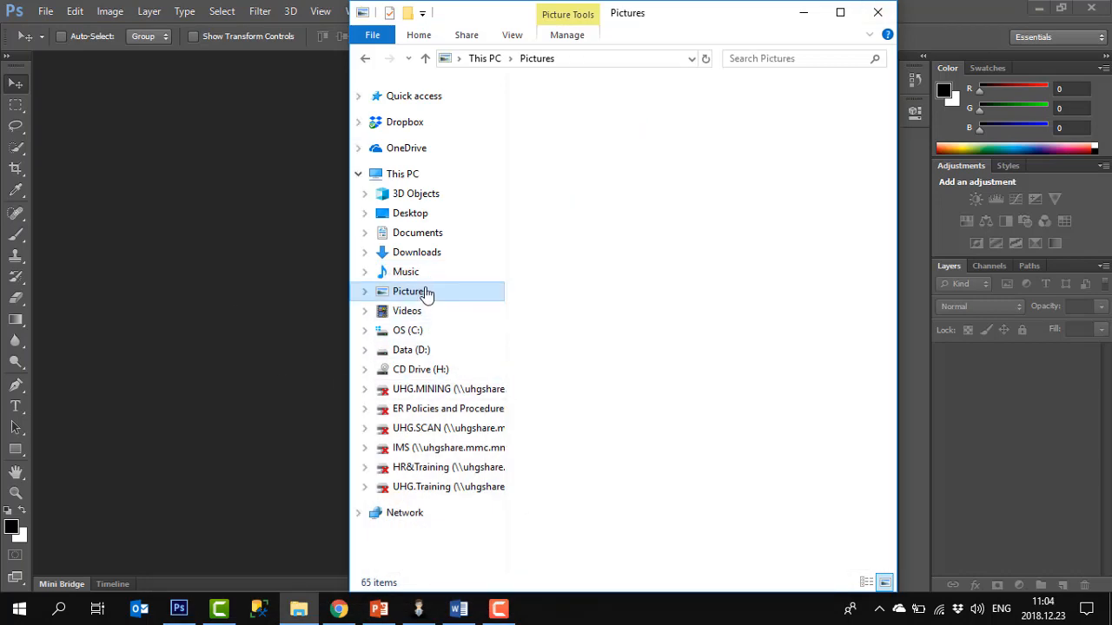
left_click(825, 152)
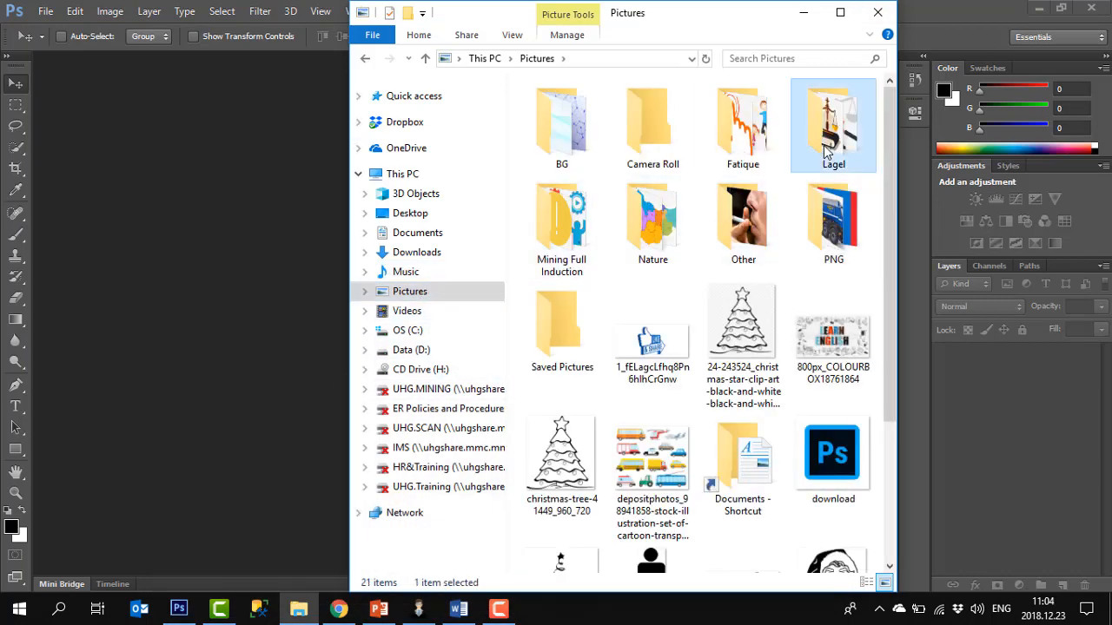
right_click(825, 152)
left_click(901, 558)
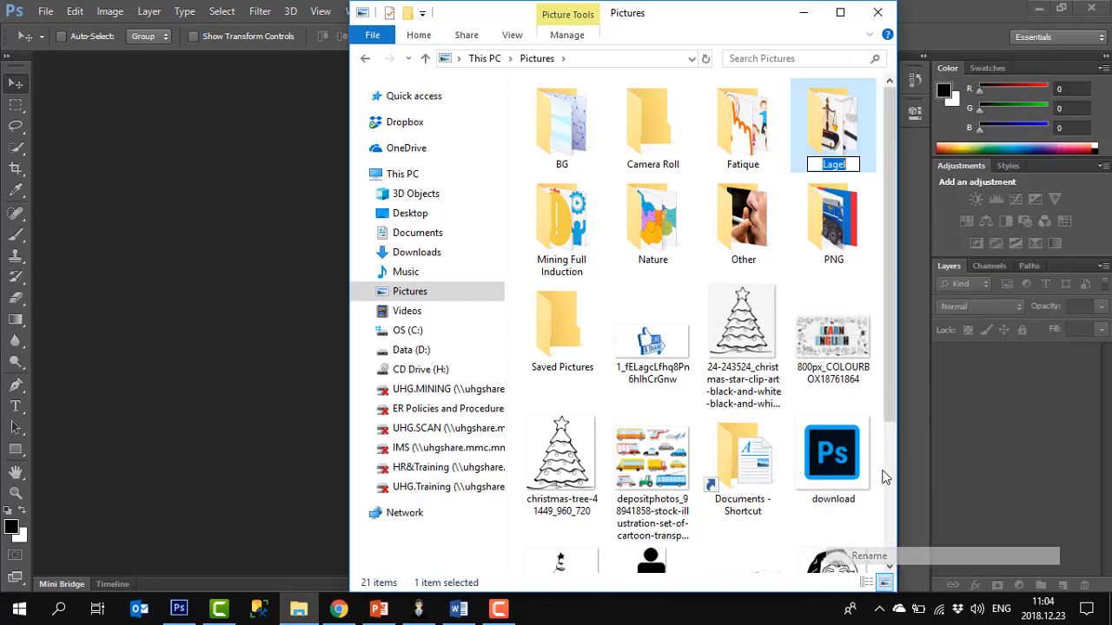
type("Legal")
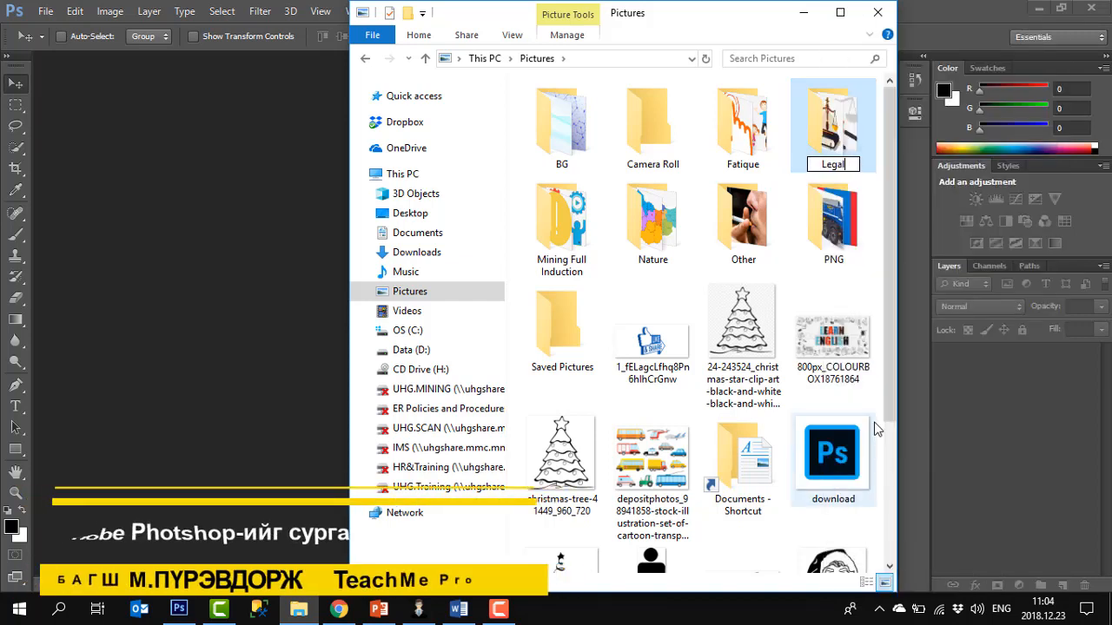
key("Return")
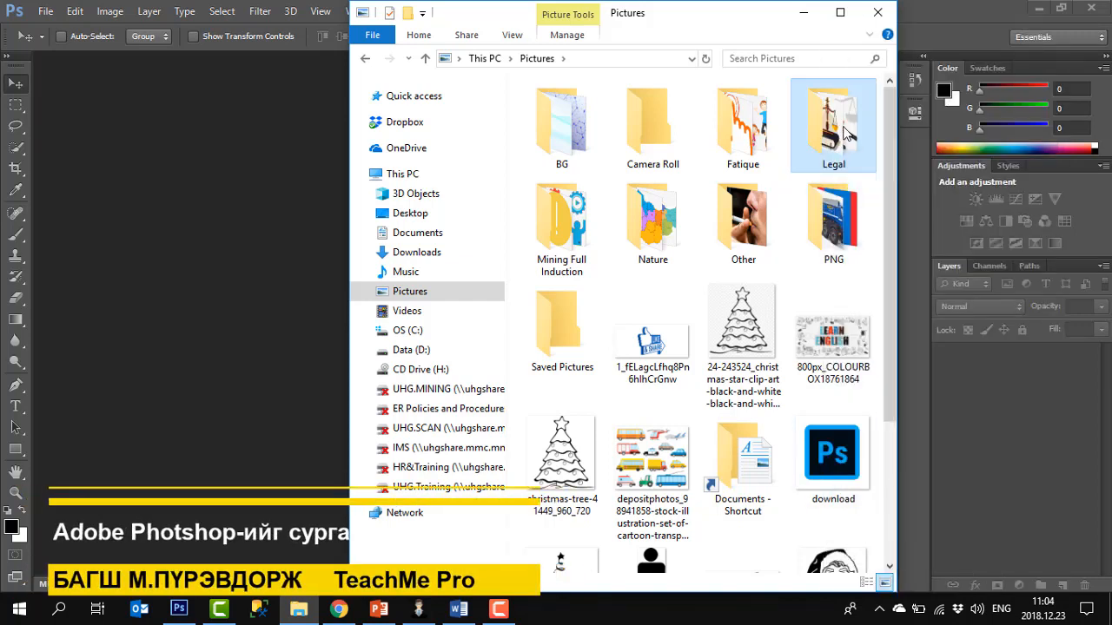
Open the Zasvar and law images from the Legal folder in Photoshop as separate documents
key("Return")
left_click_drag(725, 163, 128, 219)
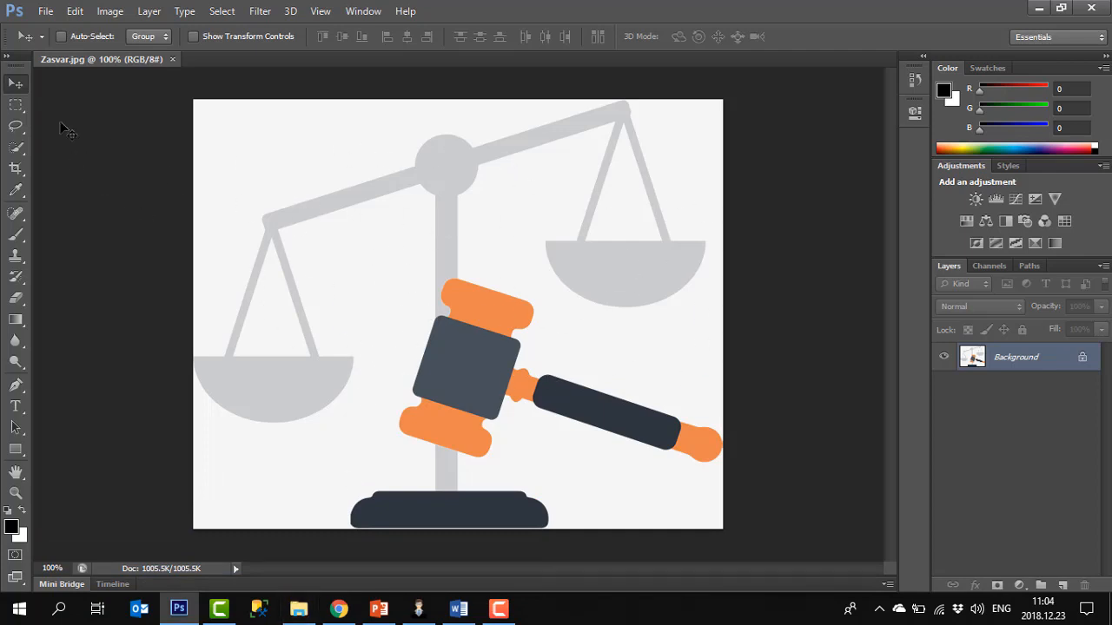
left_click(297, 608)
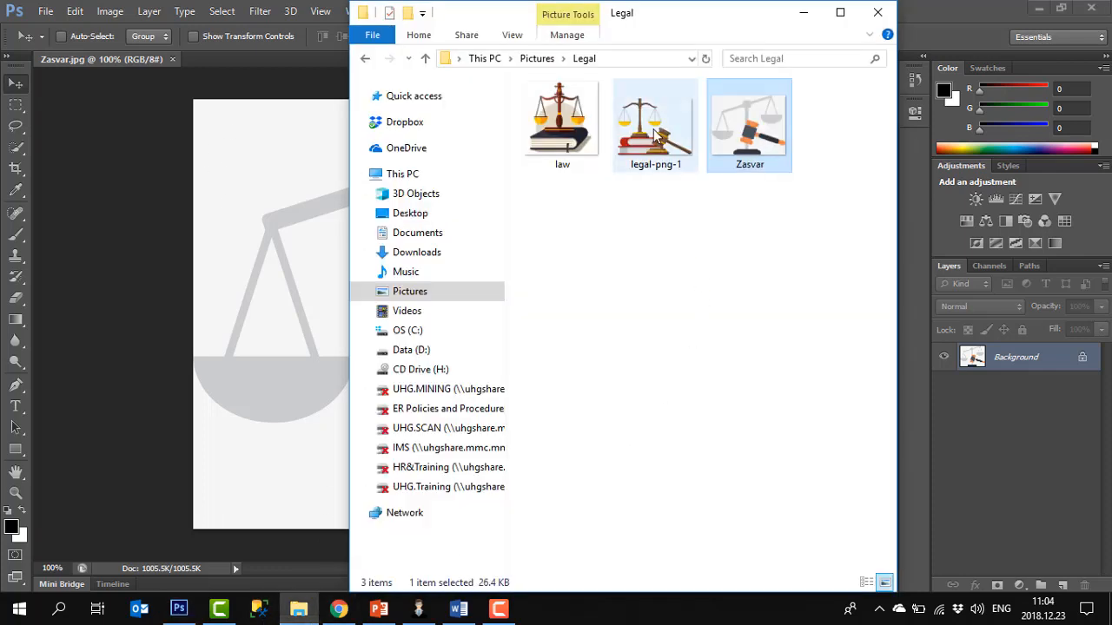
left_click_drag(551, 121, 223, 56)
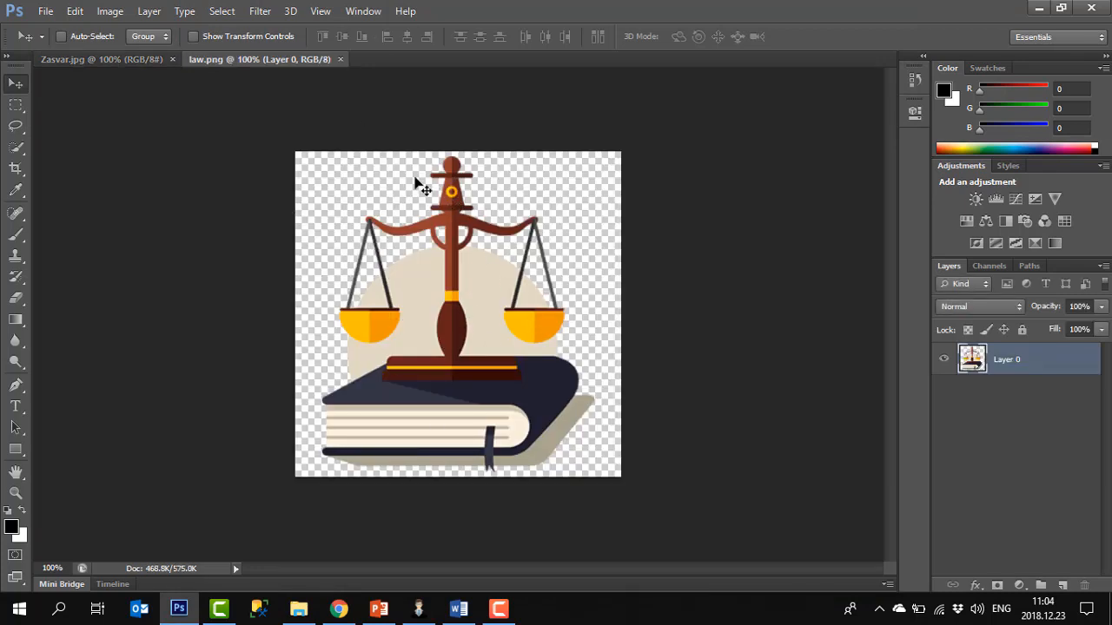
Drag the law image into the Zasvar document as a new layer, then delete that layer
left_click(115, 61)
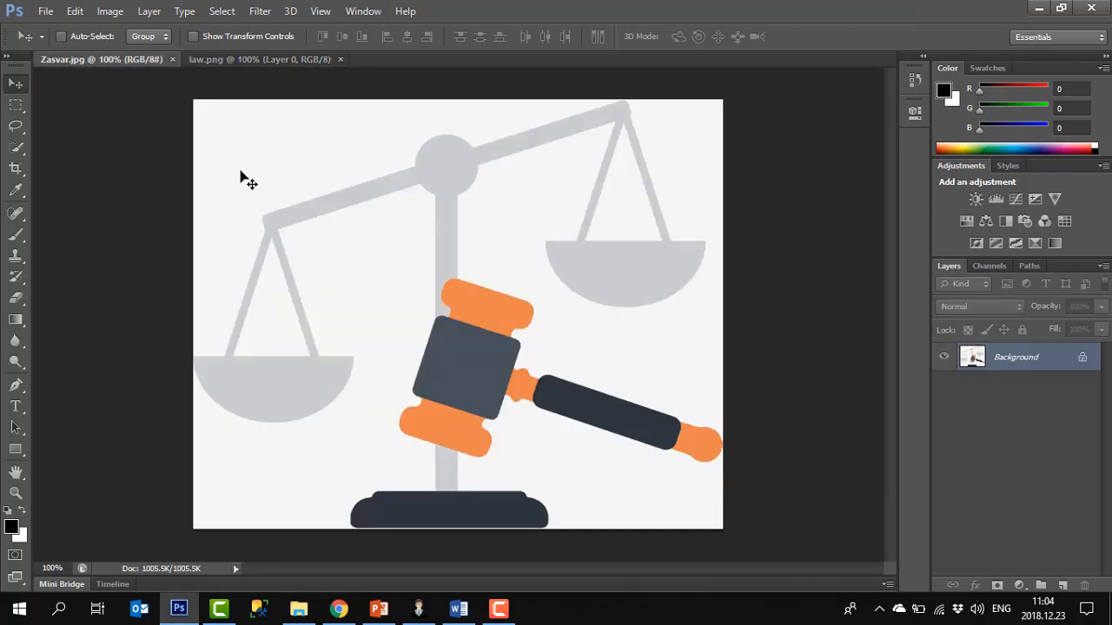
left_click(246, 59)
left_click_drag(434, 247, 342, 231)
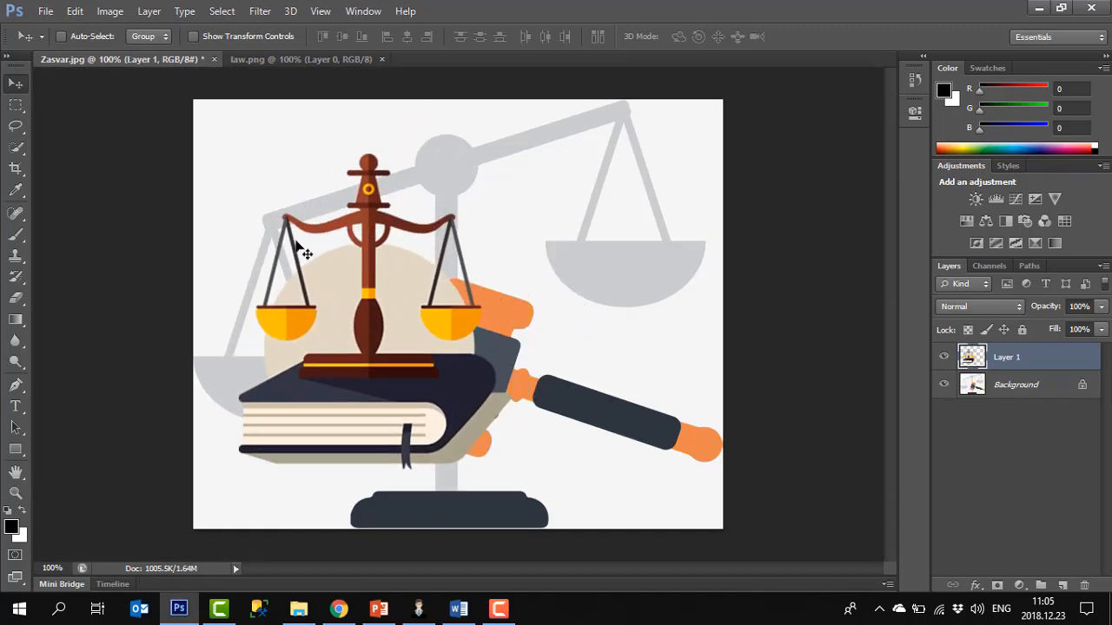
key("Delete")
Paste the copied image into the law document as a new layer, shift it, then delete the pasted layer
left_click(257, 60)
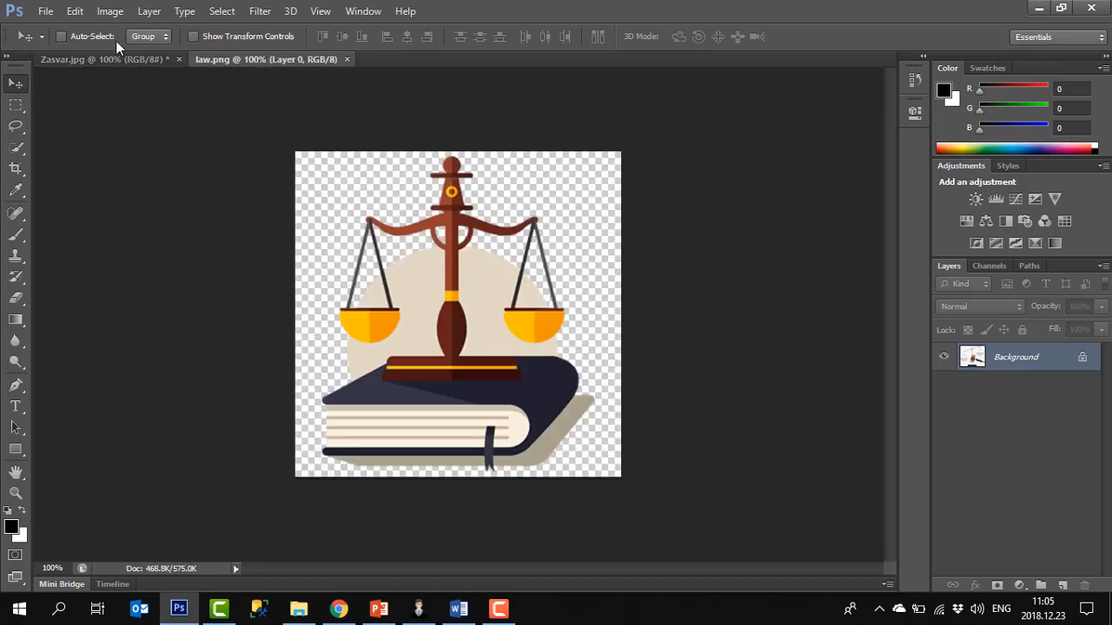
left_click(108, 61)
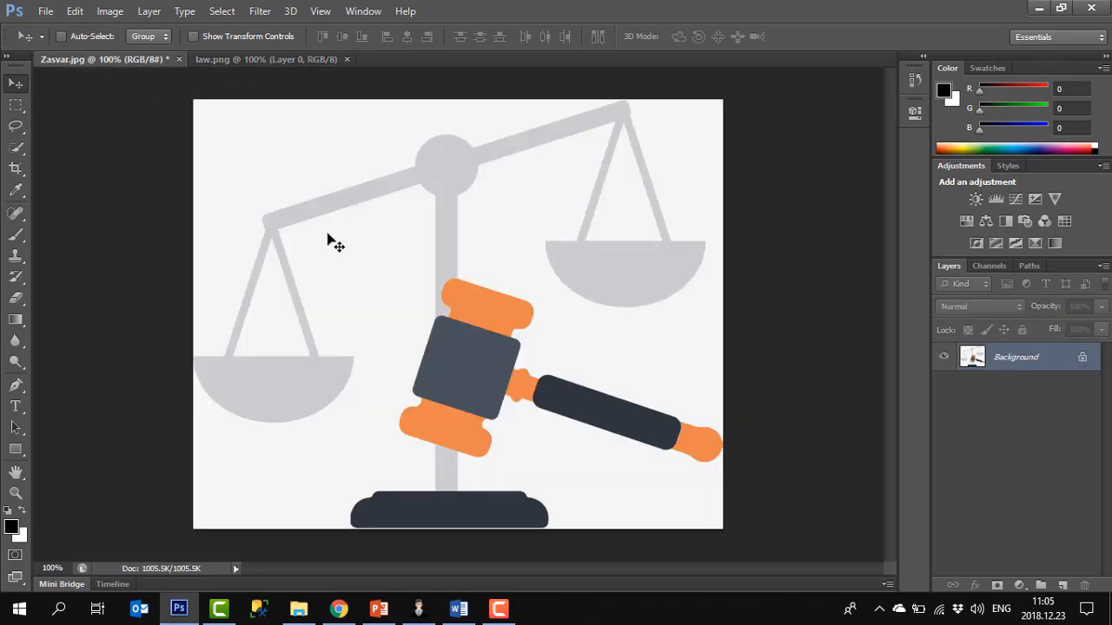
left_click(276, 60)
key("ctrl+v")
left_click_drag(380, 248, 412, 327)
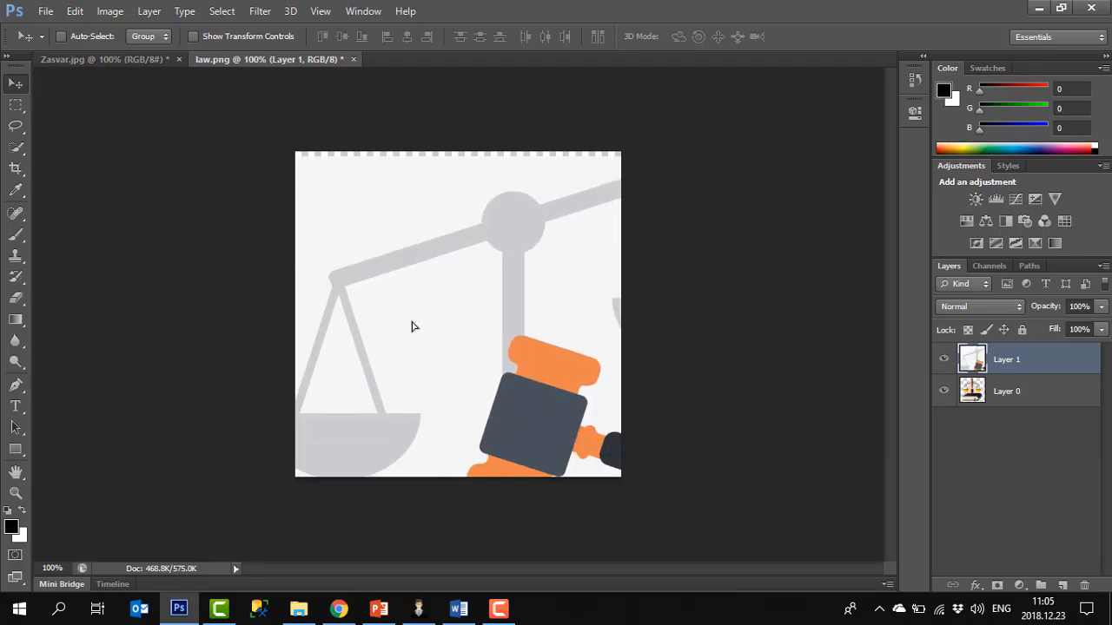
key("Delete")
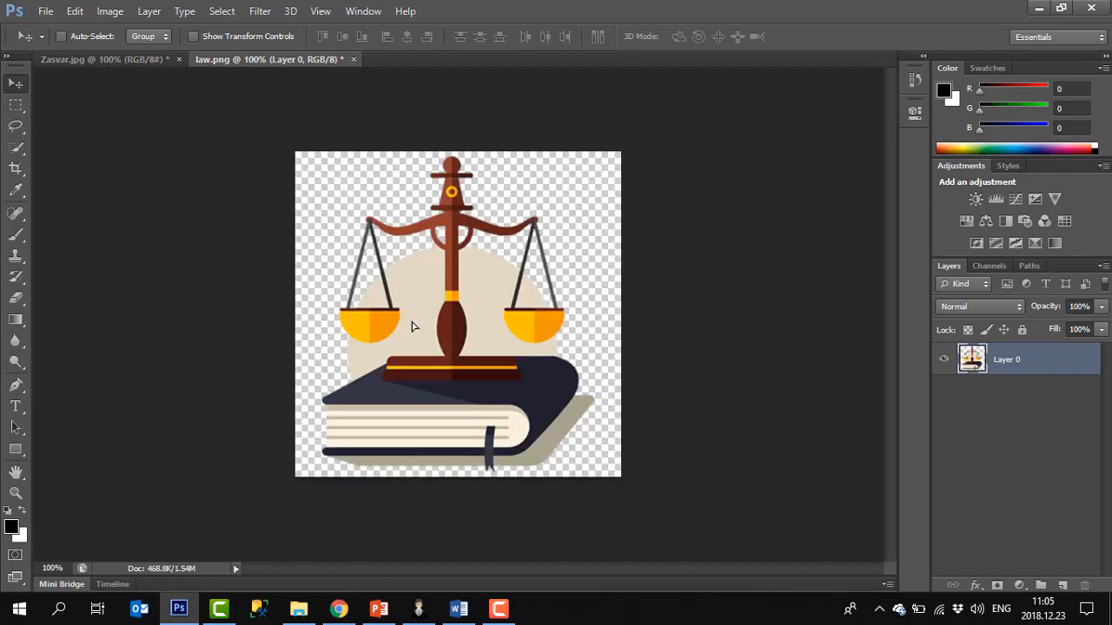
Drag the law image onto the Zasvar document tab and drop it into the canvas, then delete the added layer
left_click(125, 58)
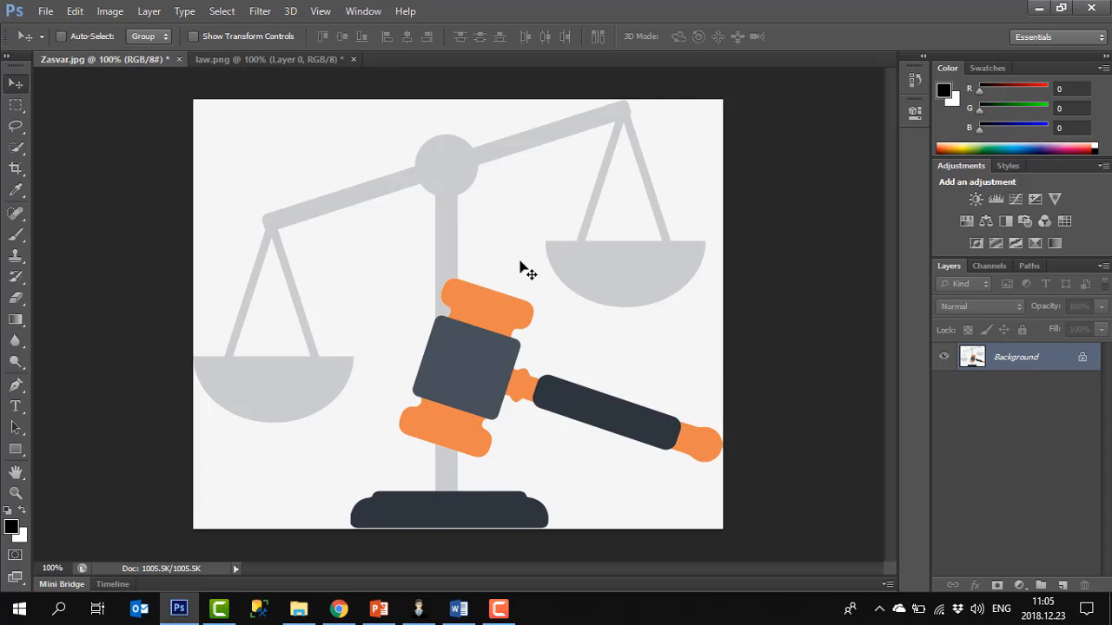
left_click(236, 61)
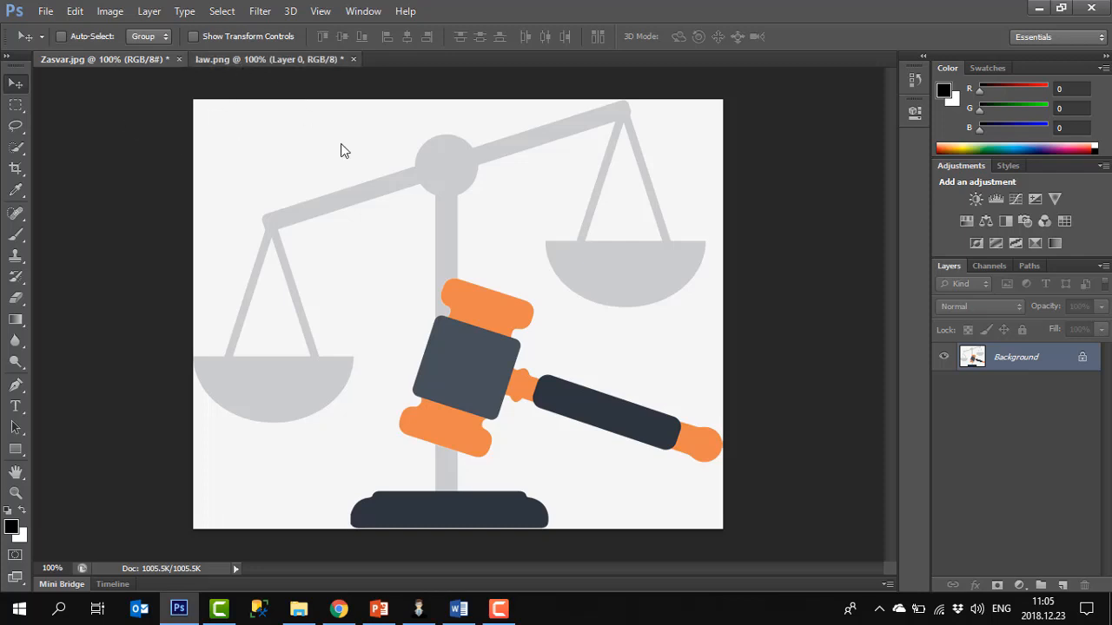
left_click_drag(426, 241, 159, 73)
left_click_drag(139, 67, 298, 296)
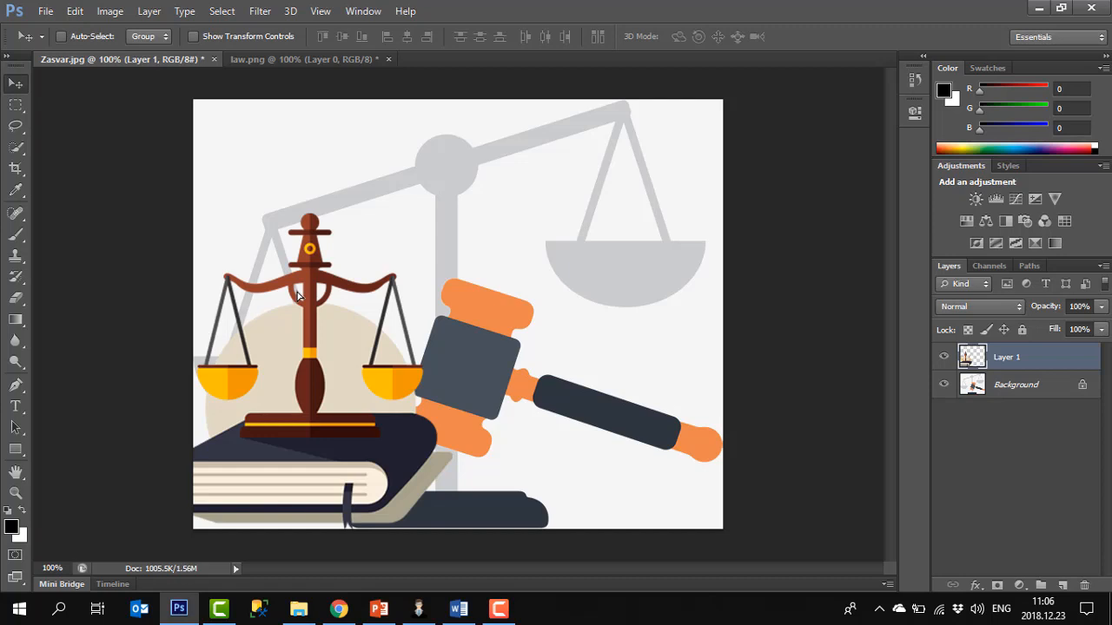
key("Delete")
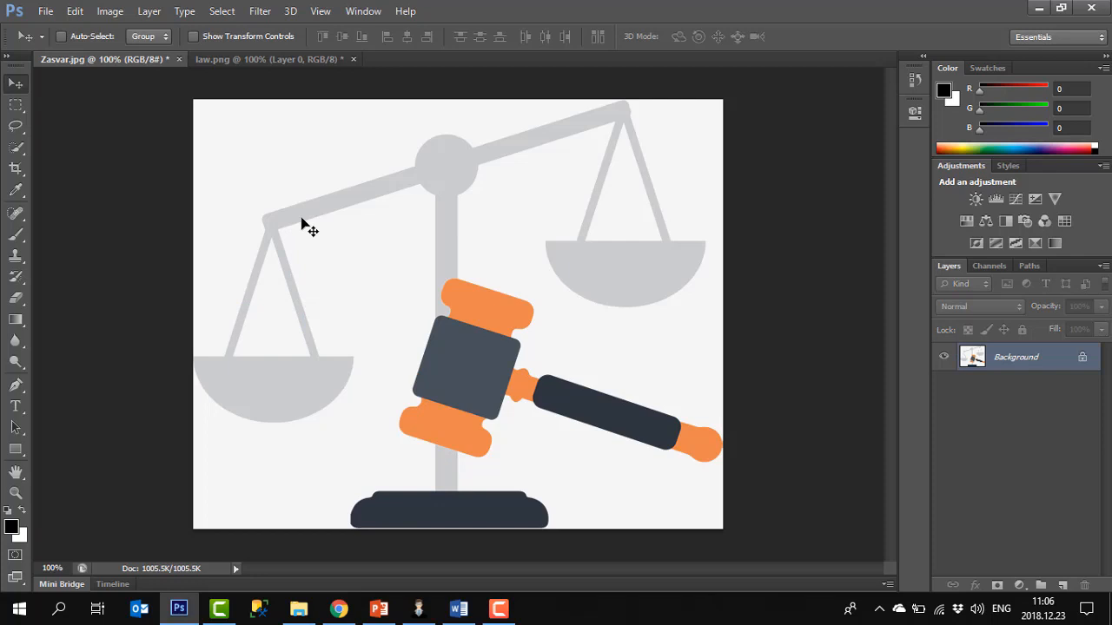
Try to move the locked Background layer of the Zasvar image with the Move tool
left_click(26, 154)
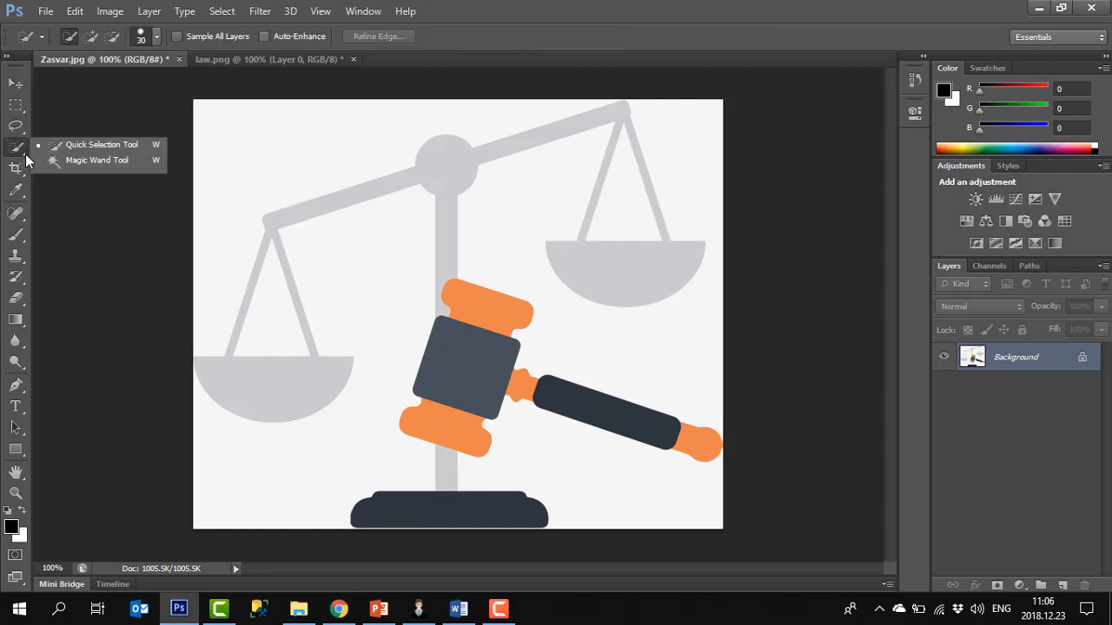
left_click(17, 83)
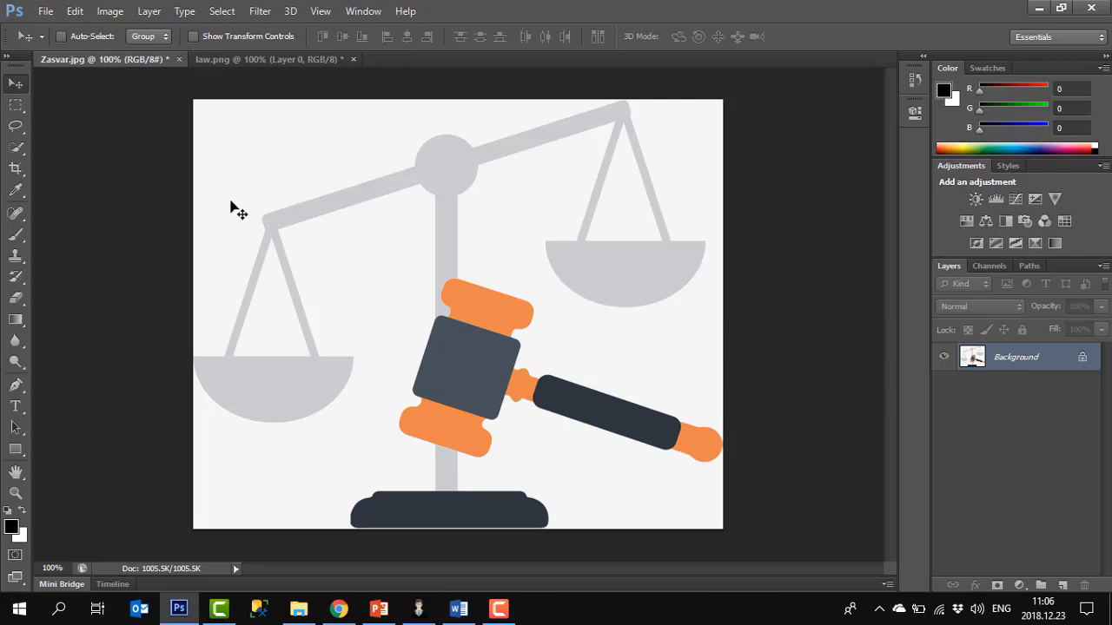
left_click_drag(347, 247, 526, 257)
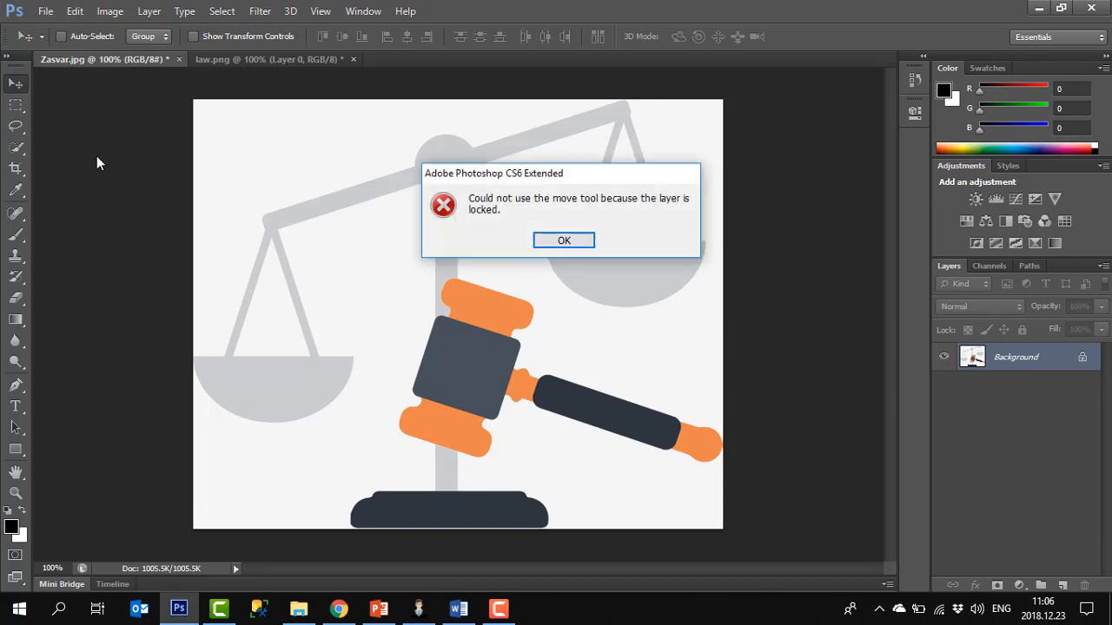
left_click(564, 240)
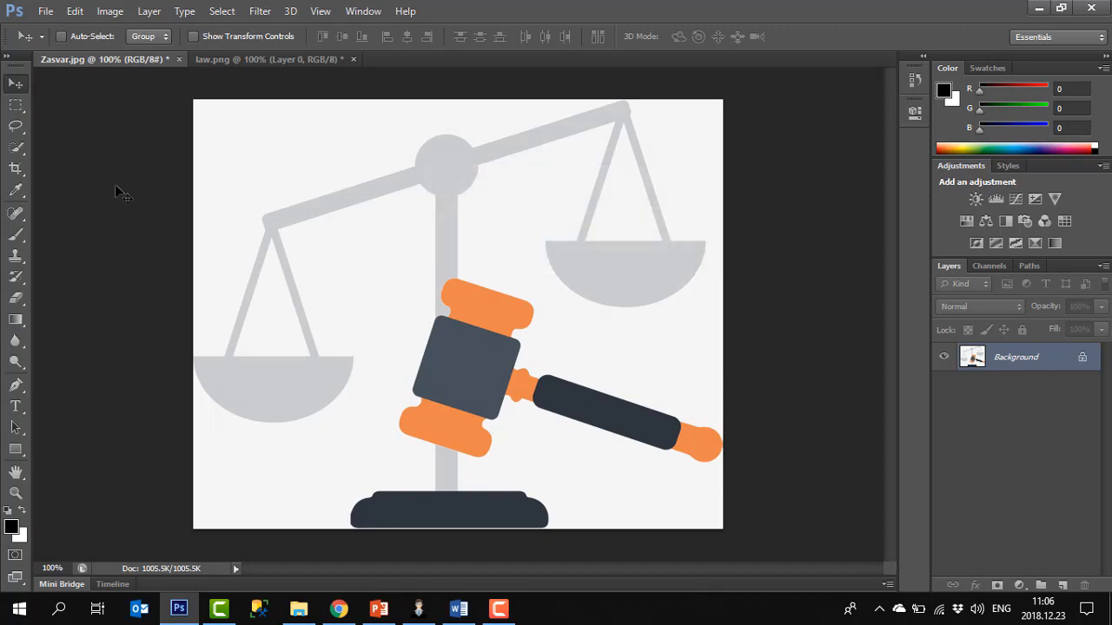
Draw a rectangular marquee selection over the left half of the Zasvar image and undo a move of its contents
left_click(21, 112)
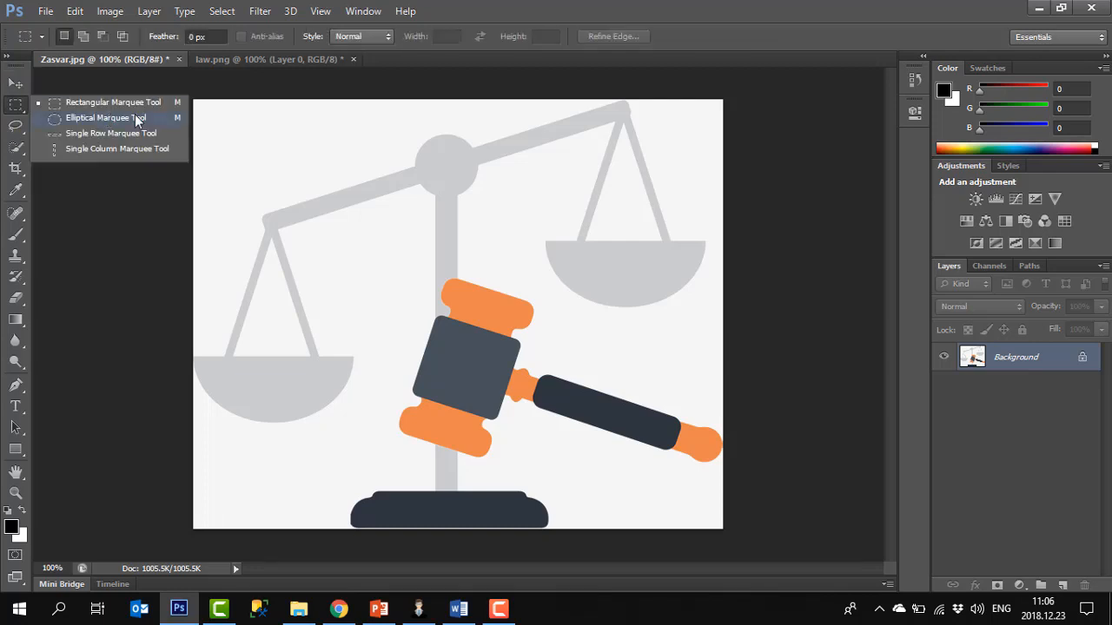
left_click_drag(223, 114, 568, 414)
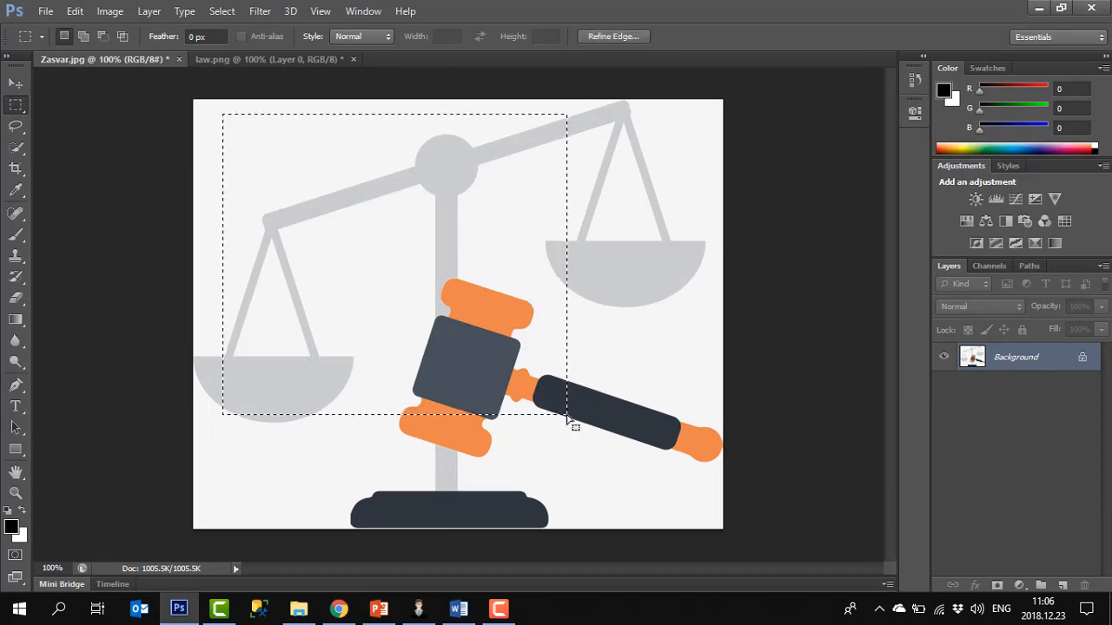
left_click(16, 83)
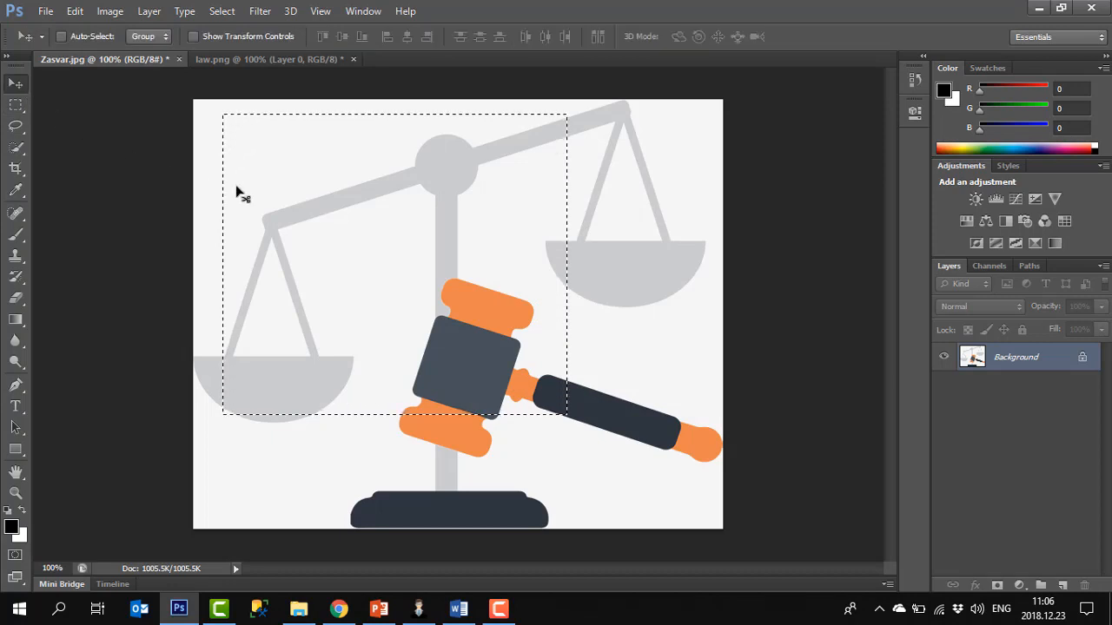
left_click_drag(238, 191, 545, 252)
key("ctrl+z")
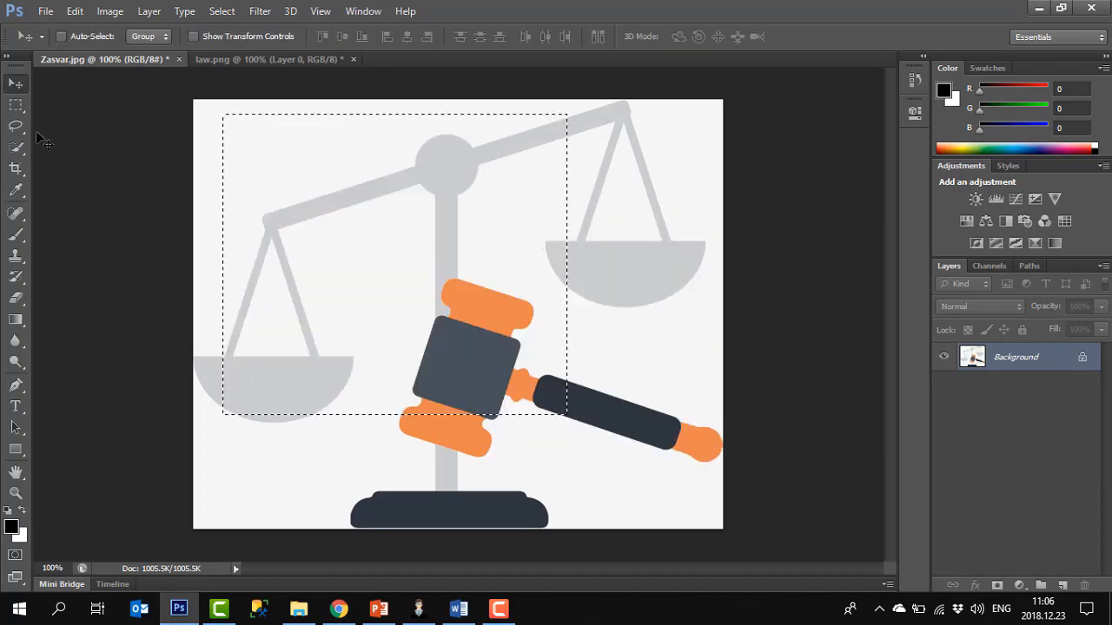
Draw a freehand Lasso selection around the left arm of the scale beam, then clear it
left_click(17, 105)
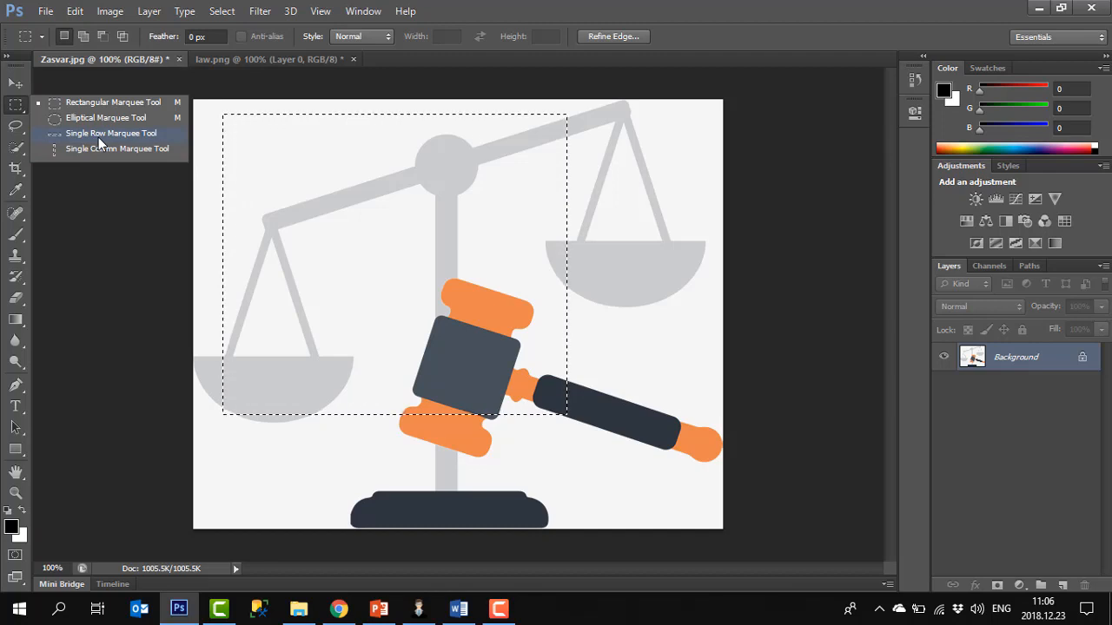
left_click(15, 127)
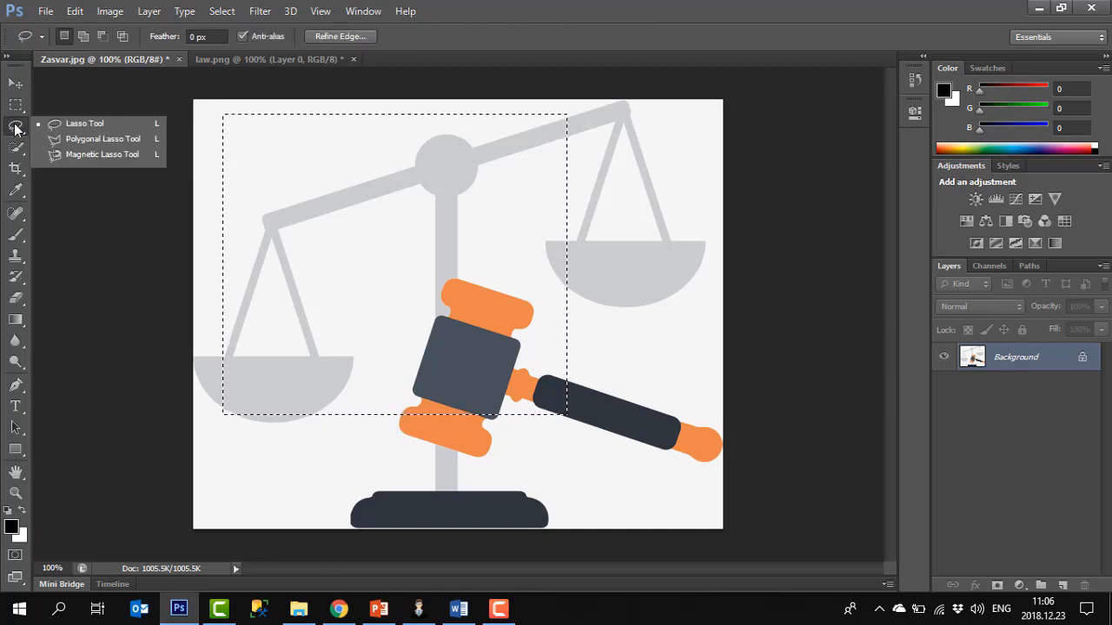
left_click(414, 303)
mouse_move(261, 204)
left_mouse_down()
mouse_move(365, 168)
mouse_move(432, 170)
mouse_move(464, 240)
mouse_move(431, 283)
mouse_move(274, 246)
mouse_move(254, 217)
left_mouse_up()
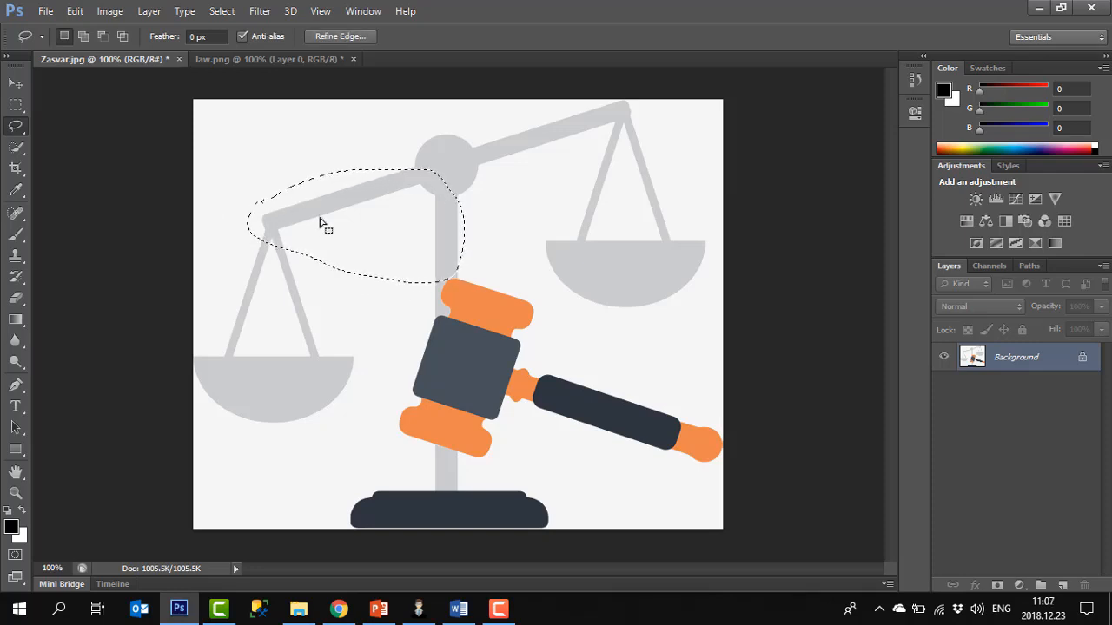
left_click(319, 224)
Trace a Polygonal Lasso selection around the left end of the scale beam, then deselect it
right_click(16, 127)
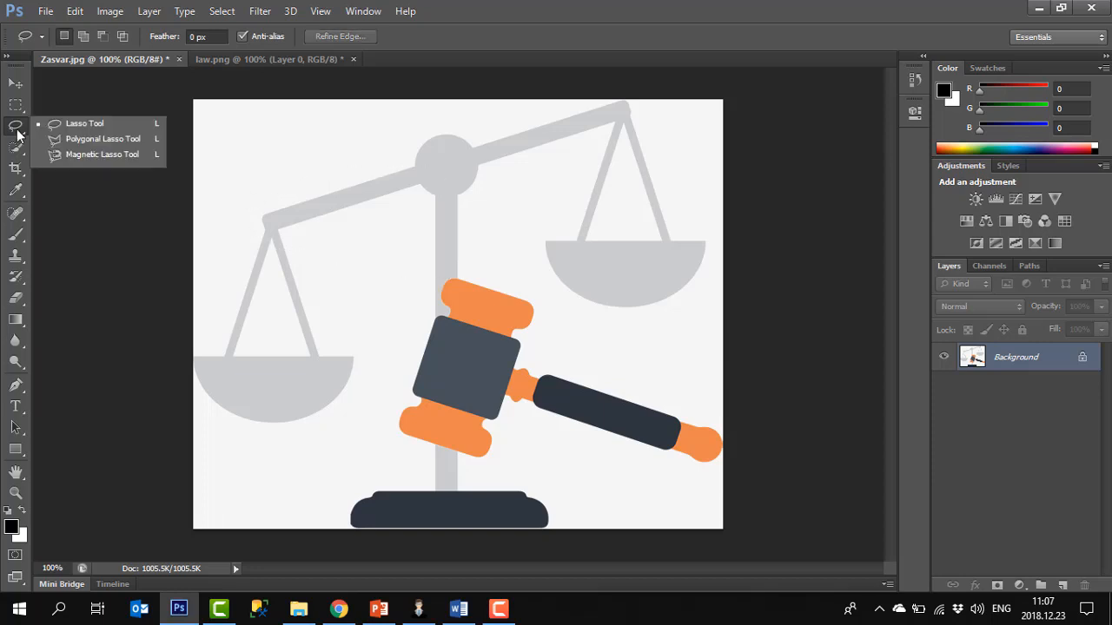
left_click(103, 140)
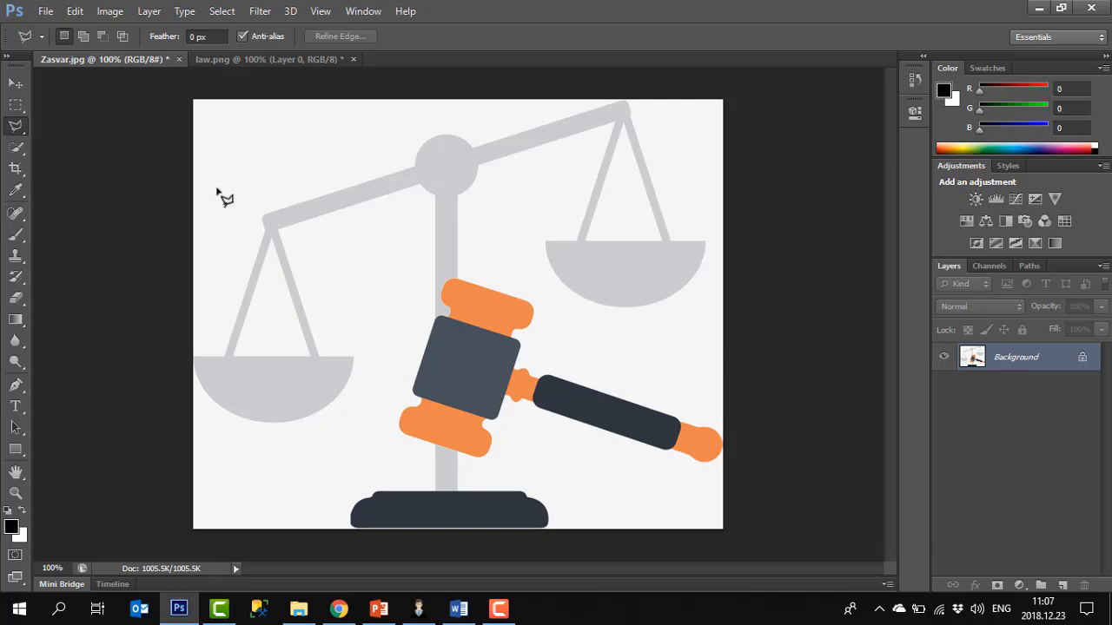
left_click(363, 184)
left_click(408, 232)
left_click(363, 280)
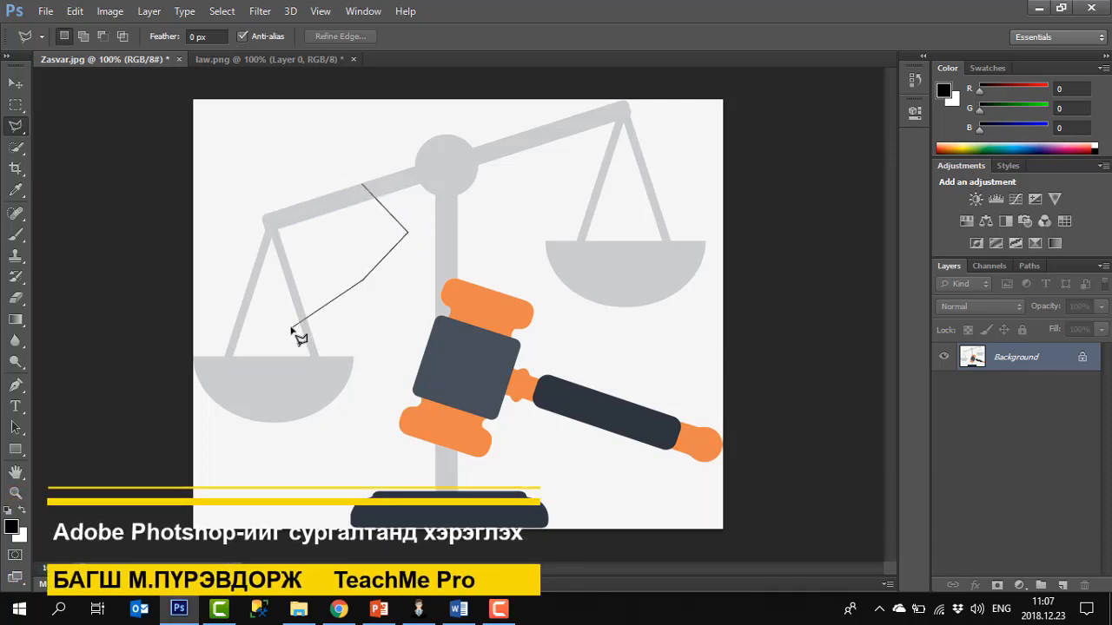
left_click(289, 327)
left_click(259, 251)
left_click(261, 198)
left_click(330, 177)
left_click(350, 178)
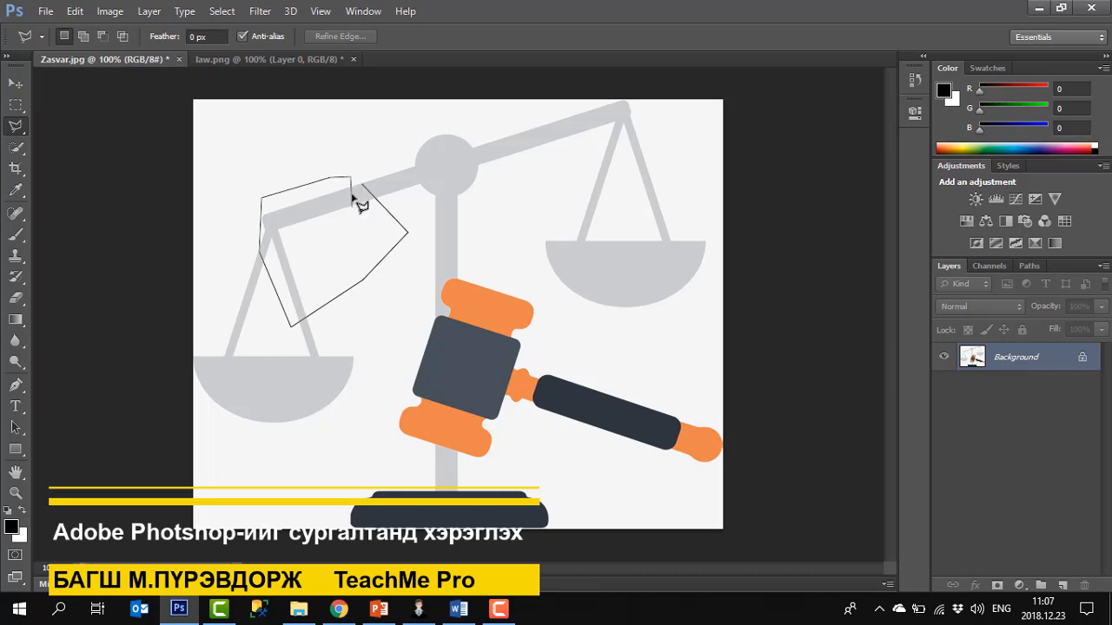
left_click(359, 183)
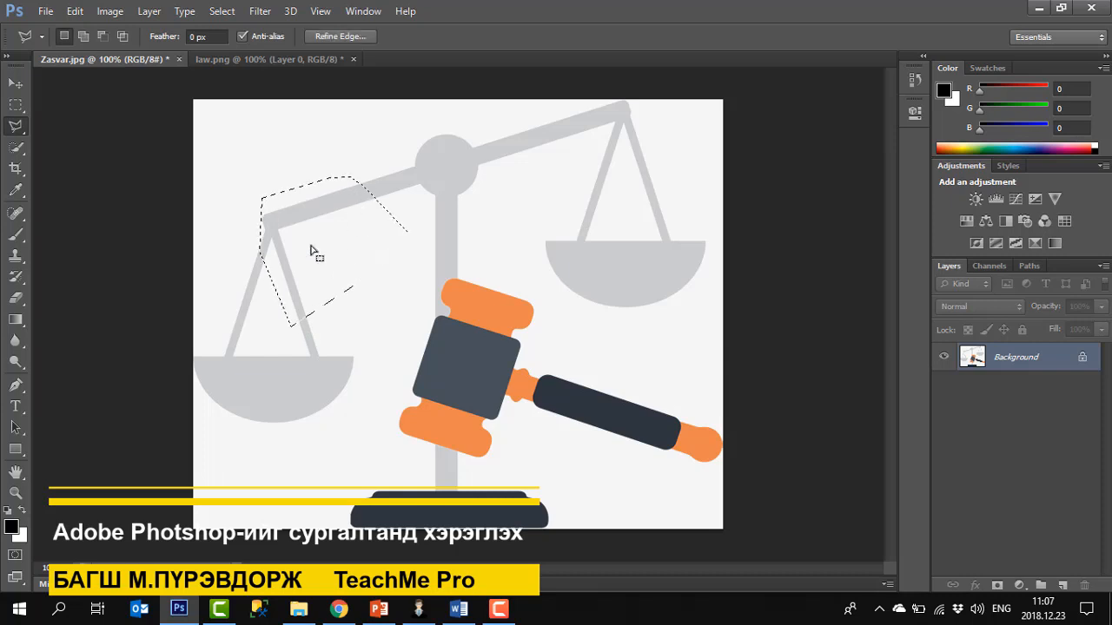
key("ctrl+d")
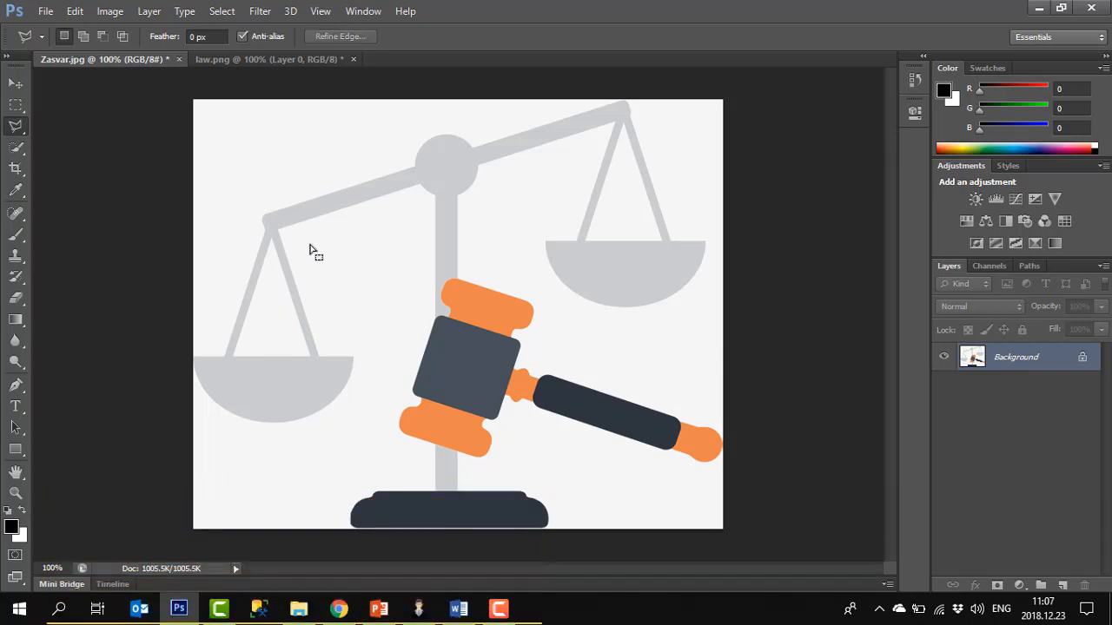
Trace the top edge of the scale beam with the Magnetic Lasso tool, close the selection, then deselect it
right_click(18, 128)
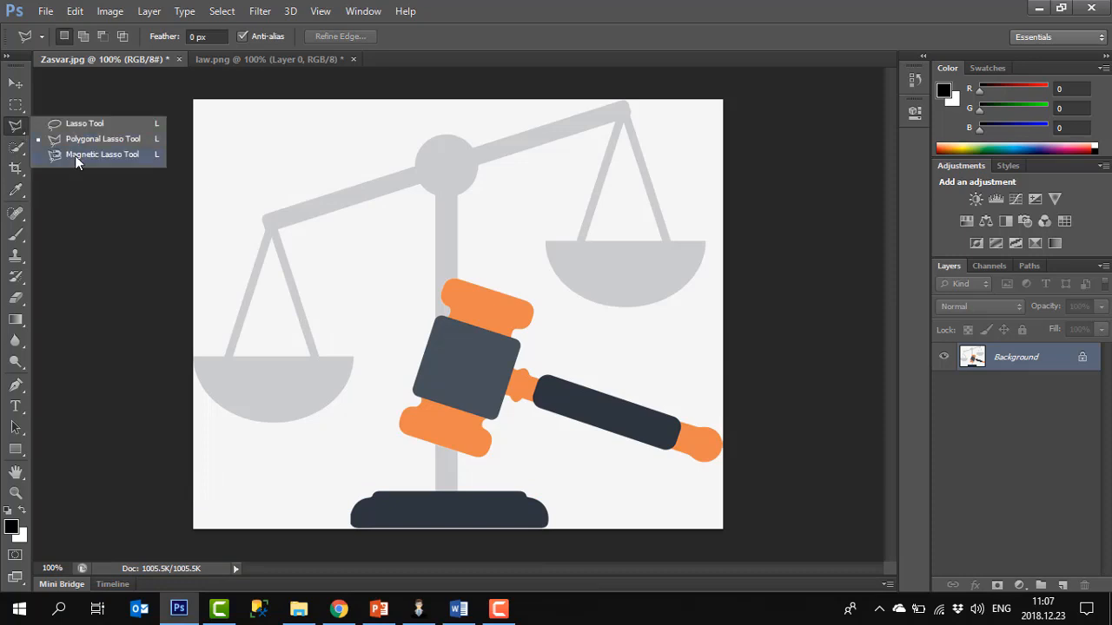
left_click(74, 156)
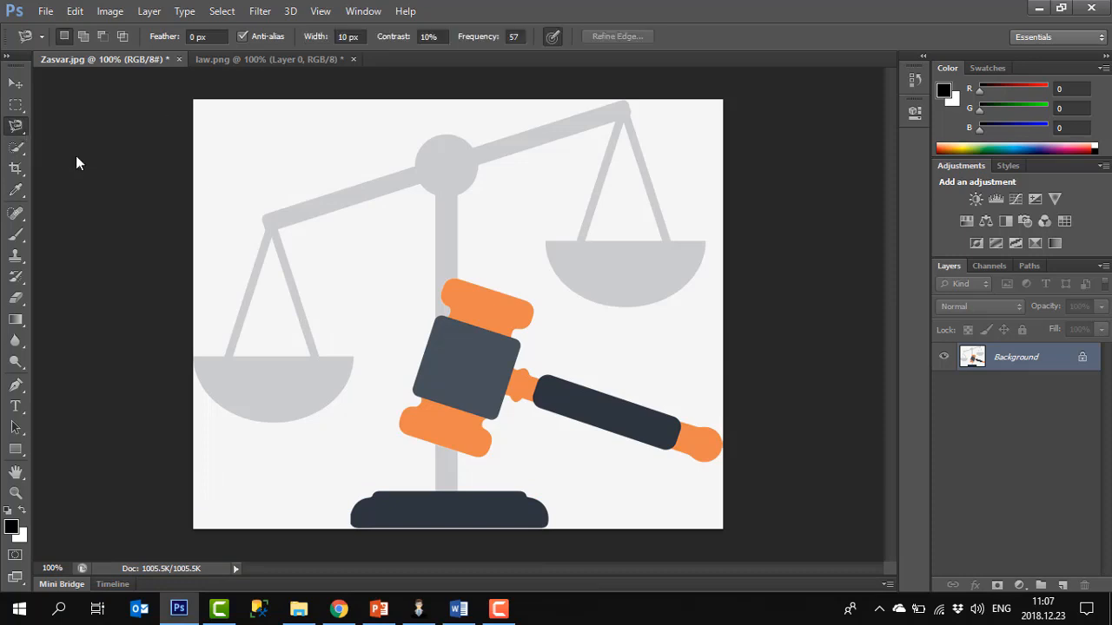
left_click(265, 213)
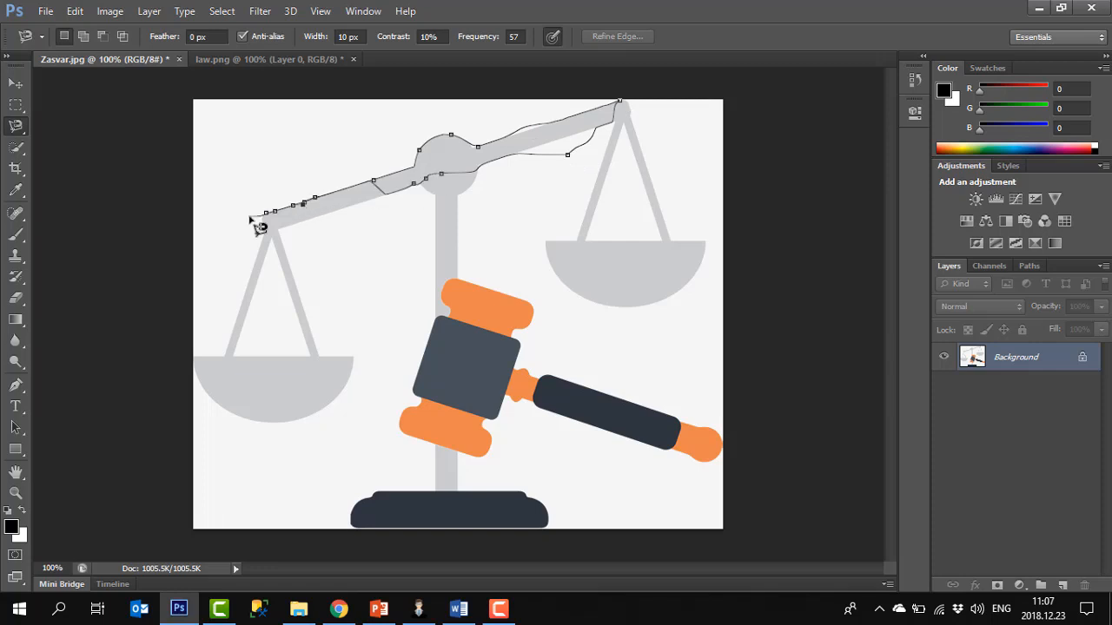
key("Return")
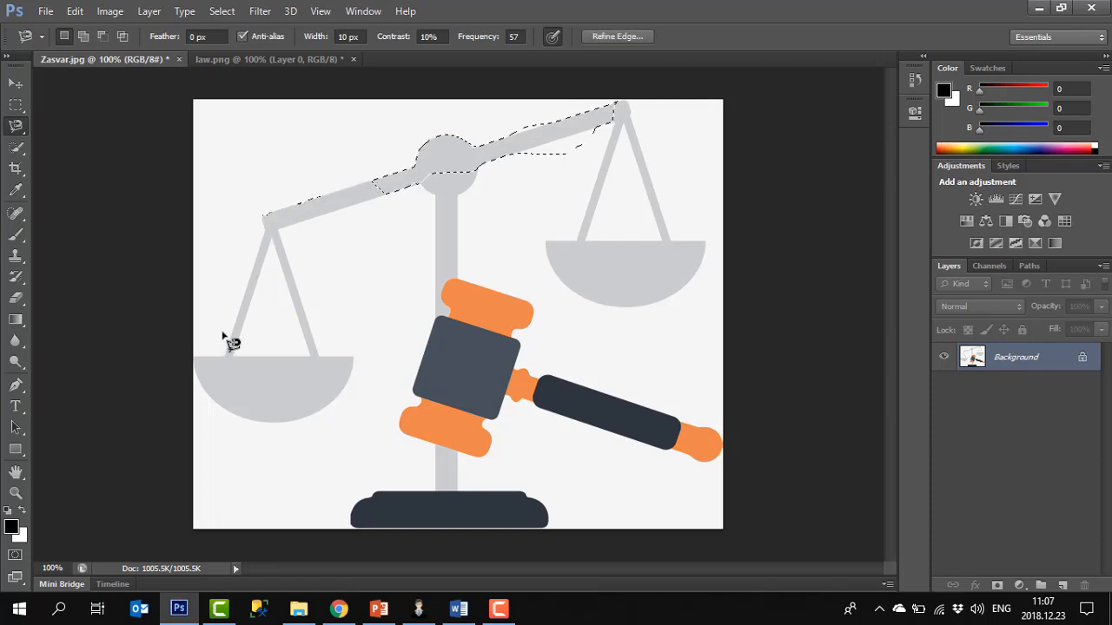
key("ctrl+d")
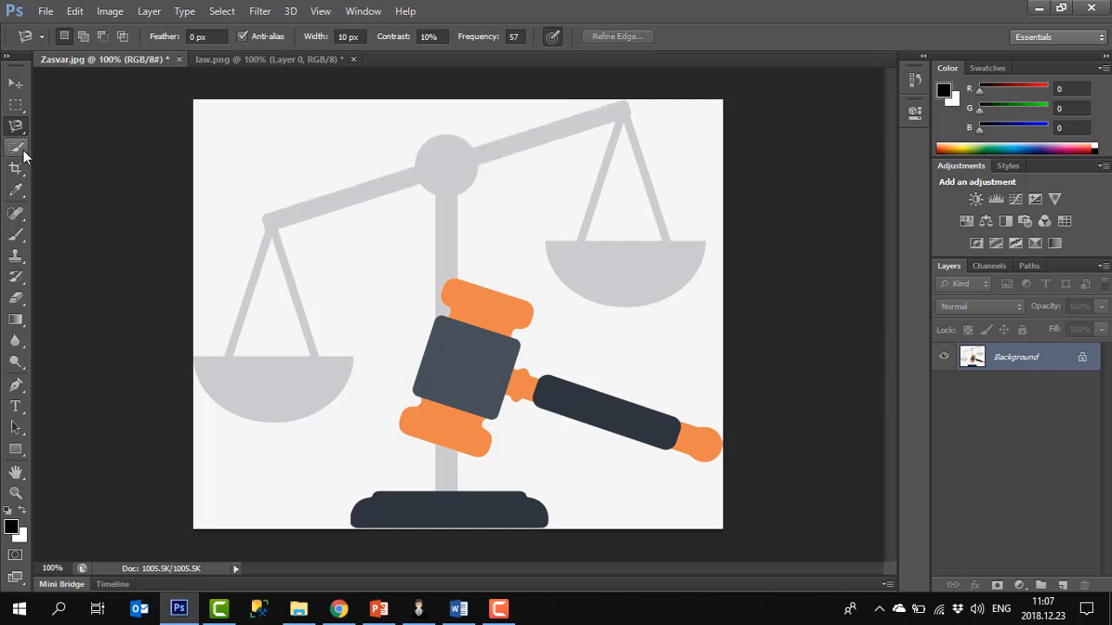
Select the background area above the scale's left beam with the Quick Selection tool
left_click(25, 154)
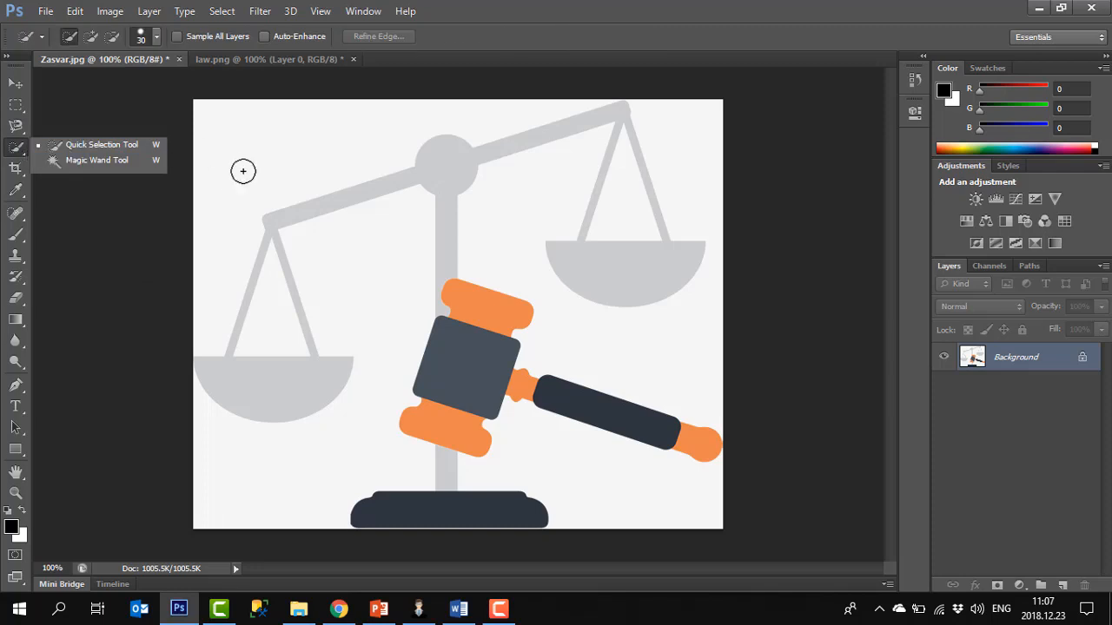
left_click(277, 191)
mouse_move(315, 161)
left_mouse_down()
mouse_move(347, 151)
mouse_move(303, 157)
mouse_move(333, 271)
left_mouse_up()
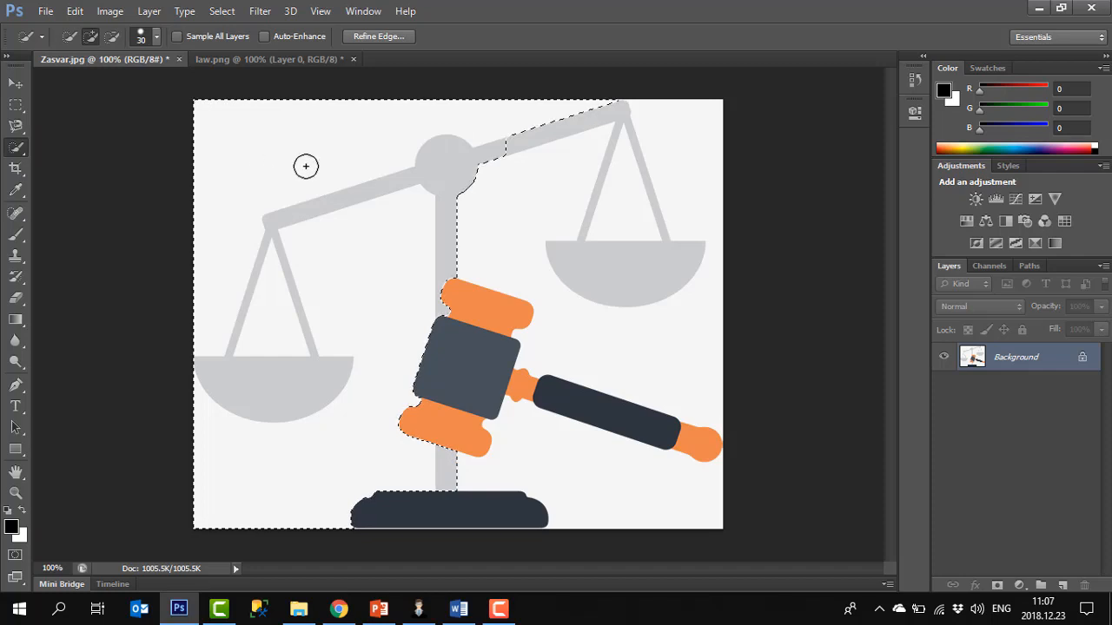
key("ctrl+d")
left_click_drag(271, 149, 267, 173)
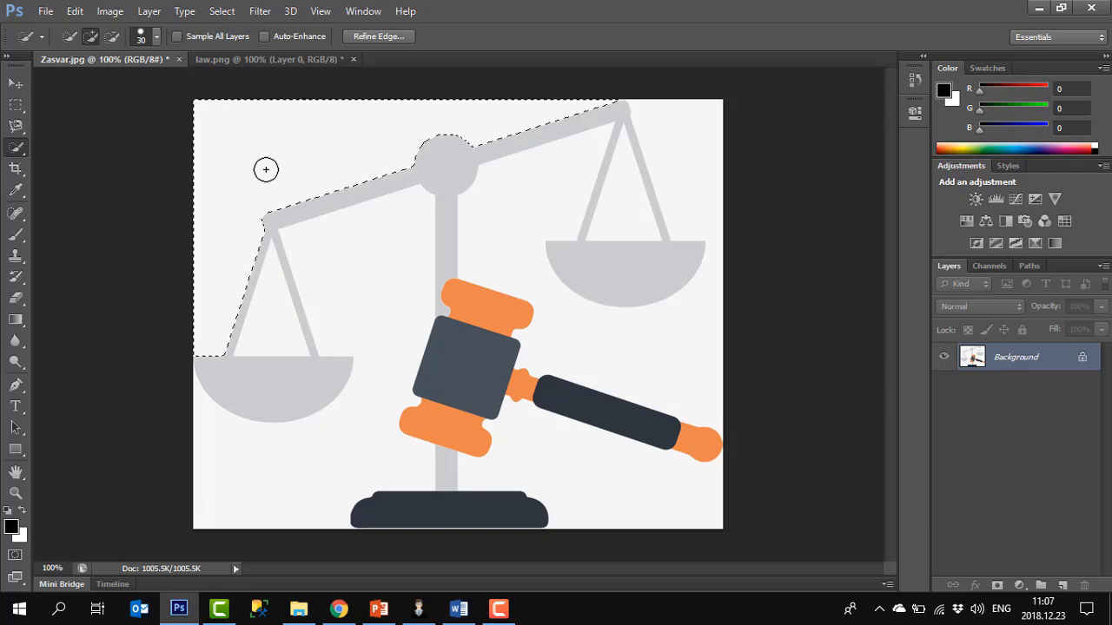
Extend the Quick Selection over more of the background, then deselect everything
left_click(349, 250)
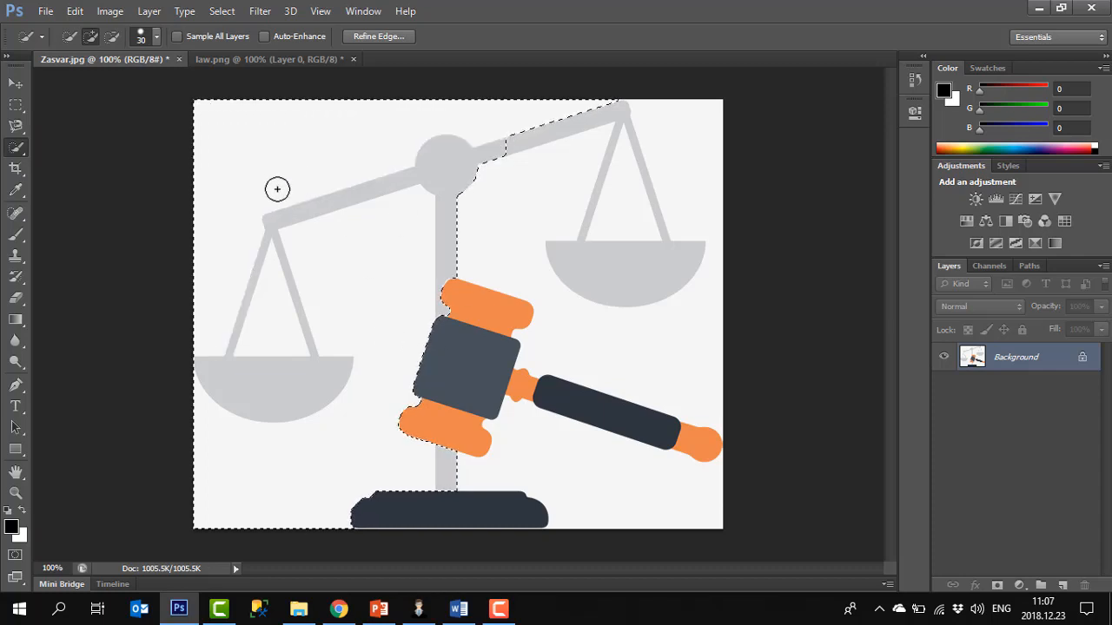
key("ctrl+d")
Select the white background with the Magic Wand tool, adding the lower background area to the selection
right_click(19, 148)
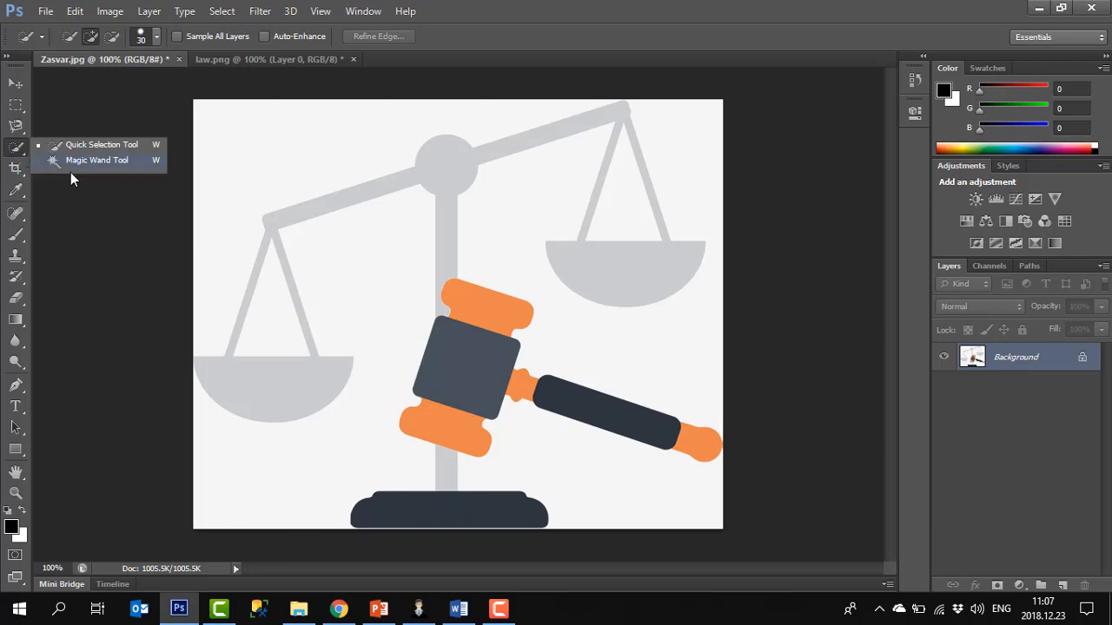
left_click(69, 162)
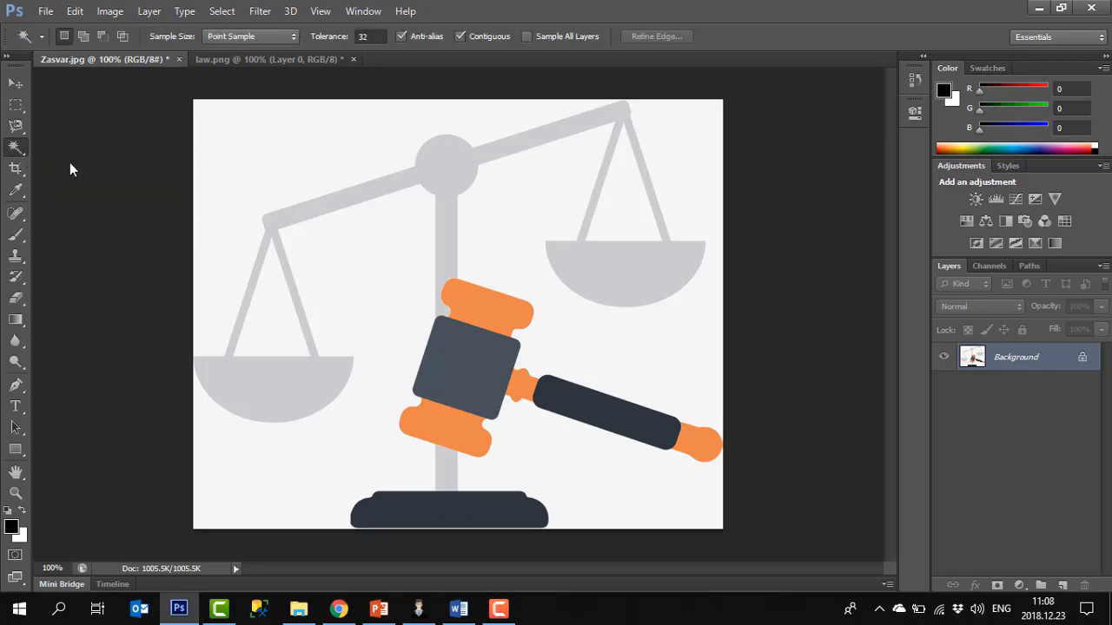
left_click(304, 156)
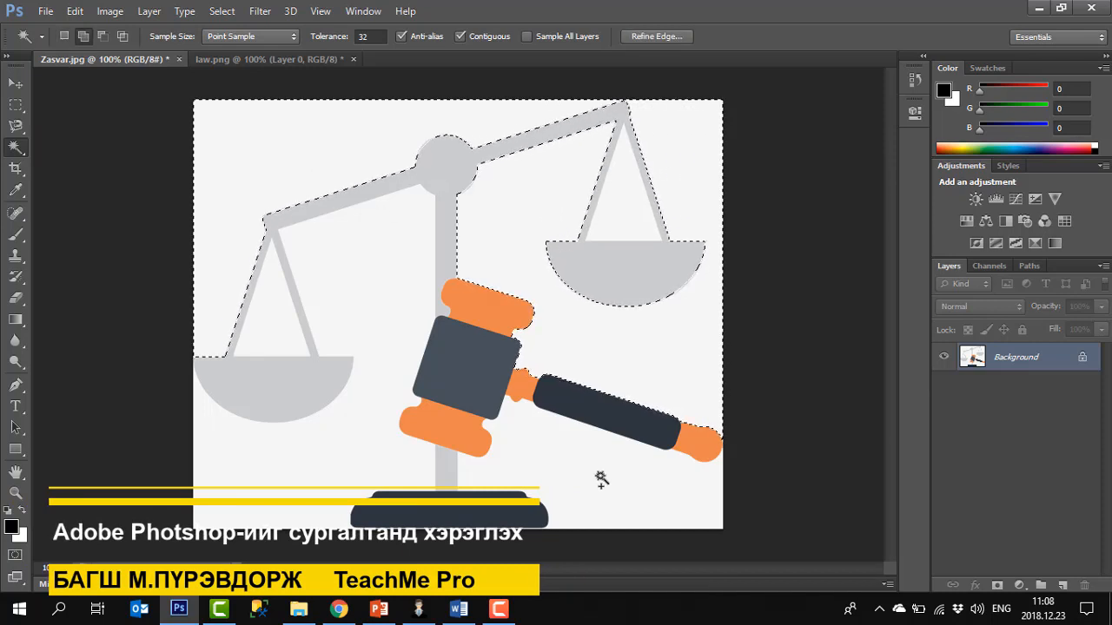
key("shift")
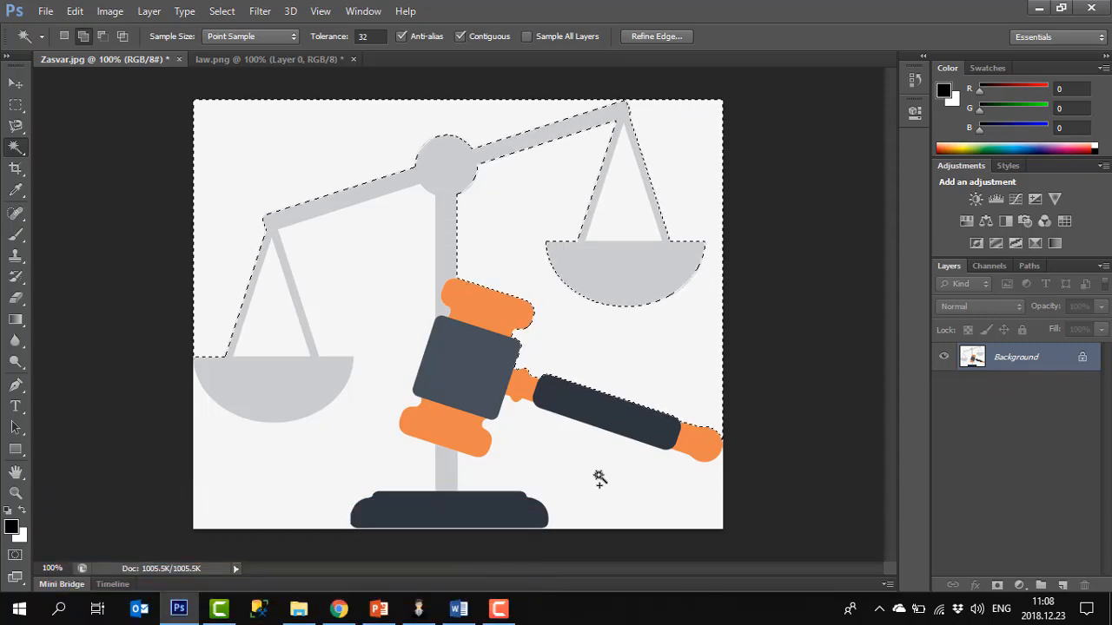
left_click(599, 479, "shift")
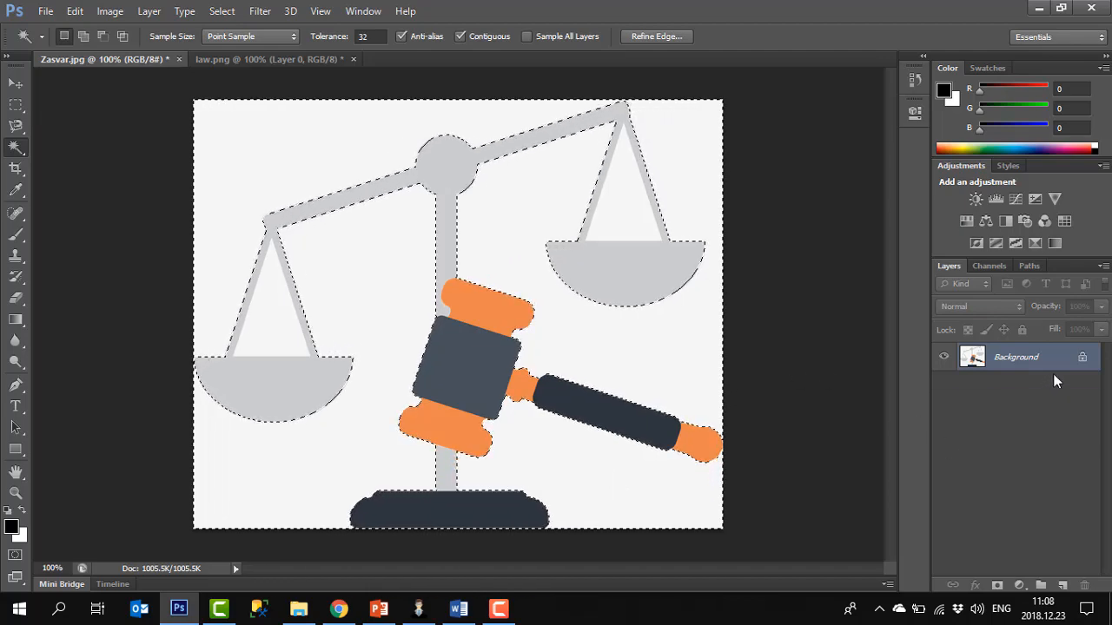
Unlock the Background as a regular layer named Layer 0 and delete the selected white background
double_click(1085, 363)
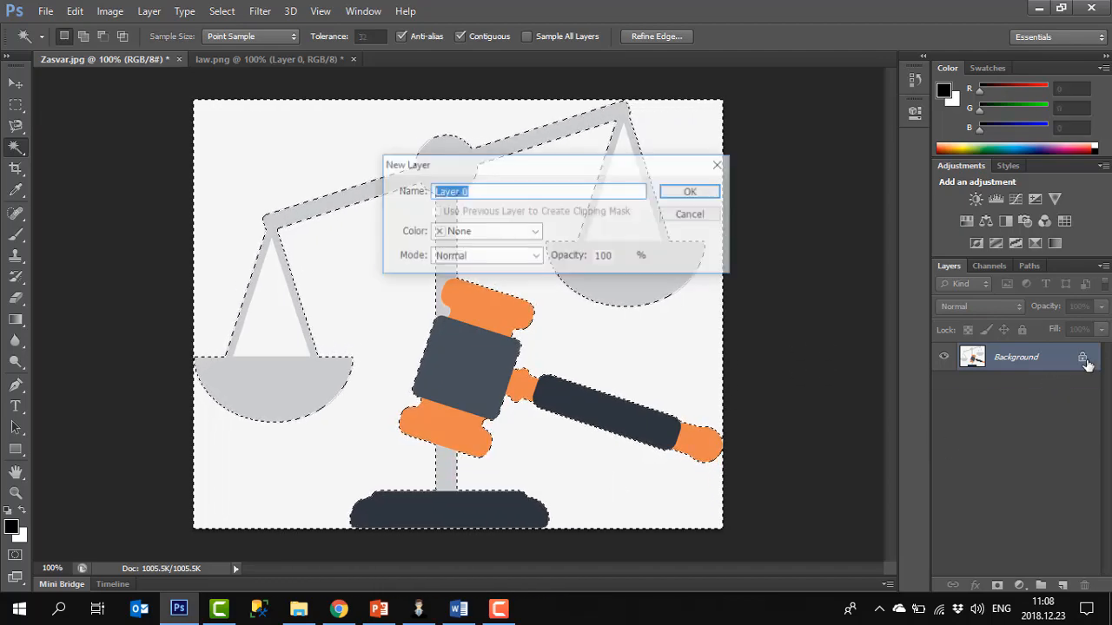
left_click(687, 213)
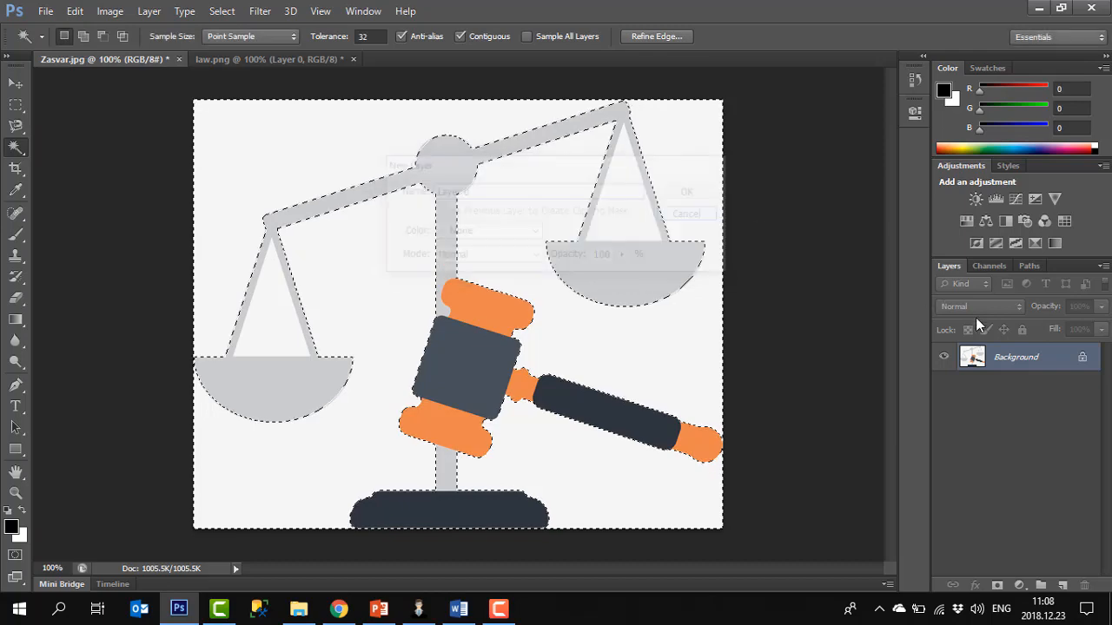
double_click(1084, 363)
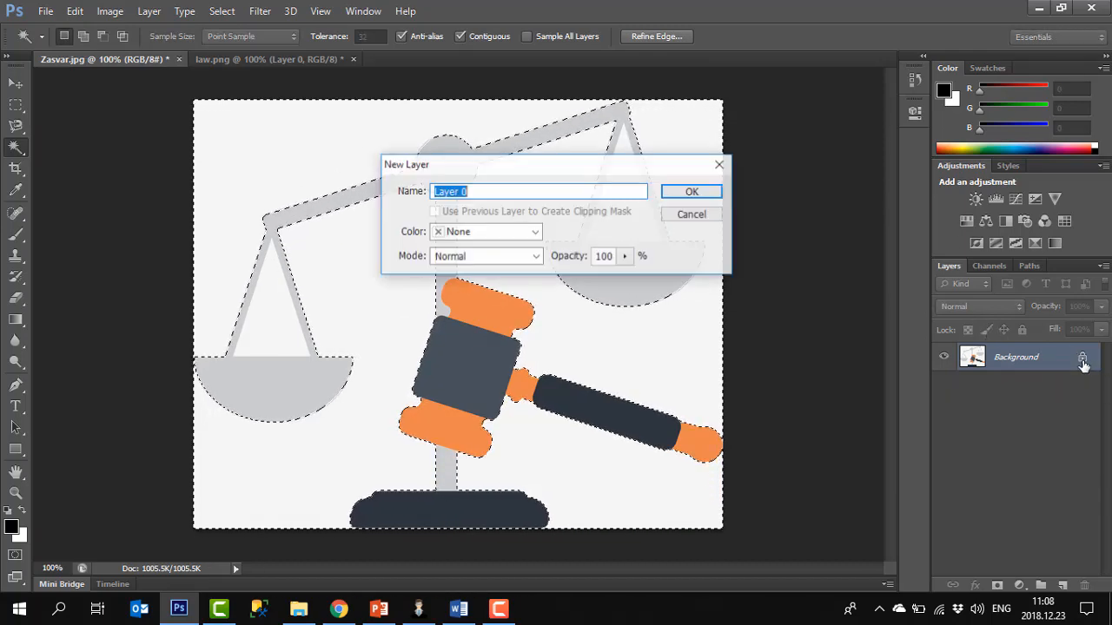
left_click(692, 192)
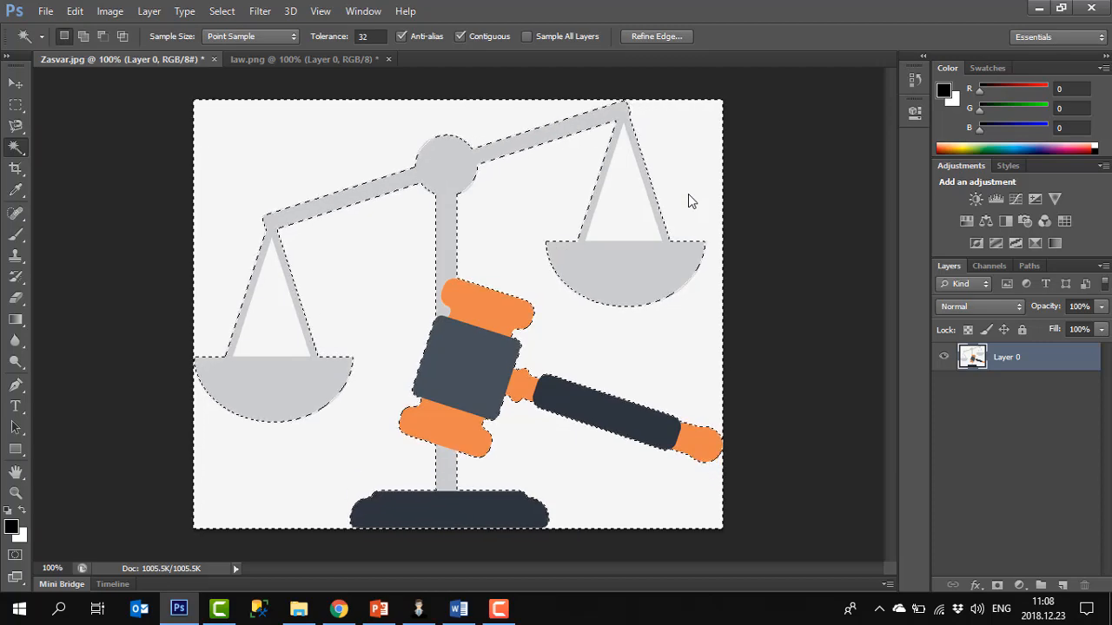
key("Delete")
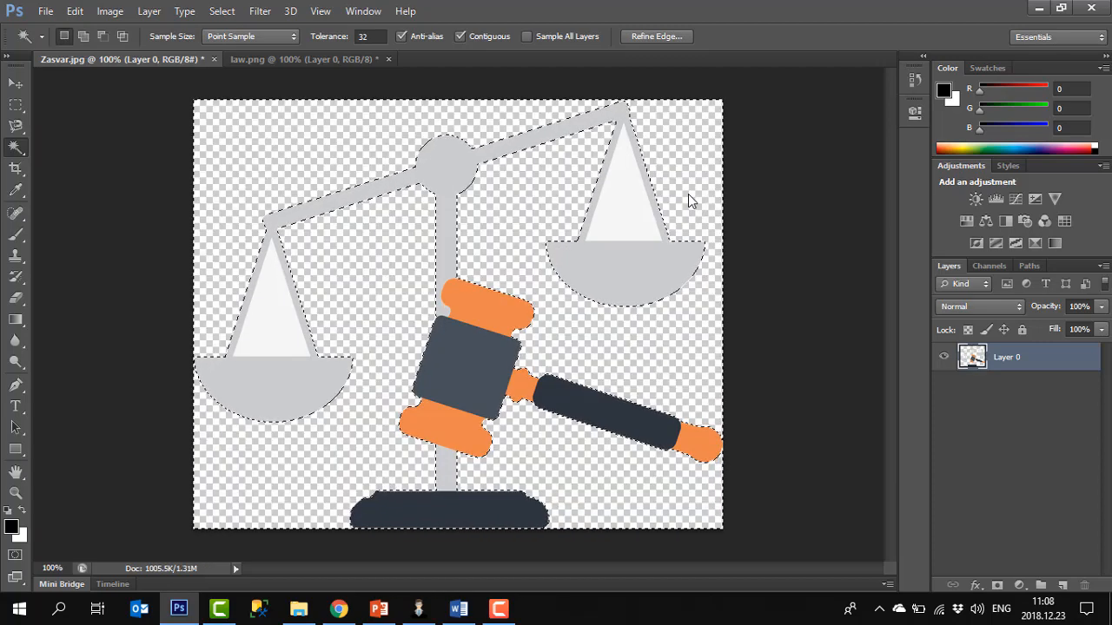
Select the white triangles inside both scale arms with the Magic Wand, delete them, and deselect
left_click(280, 324)
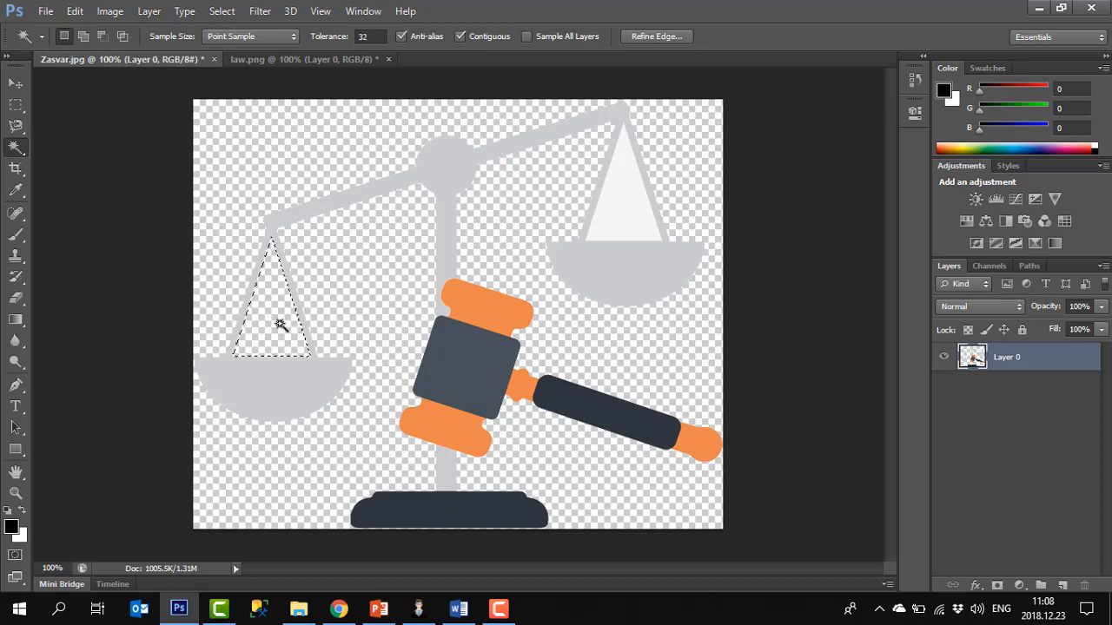
left_click(632, 224)
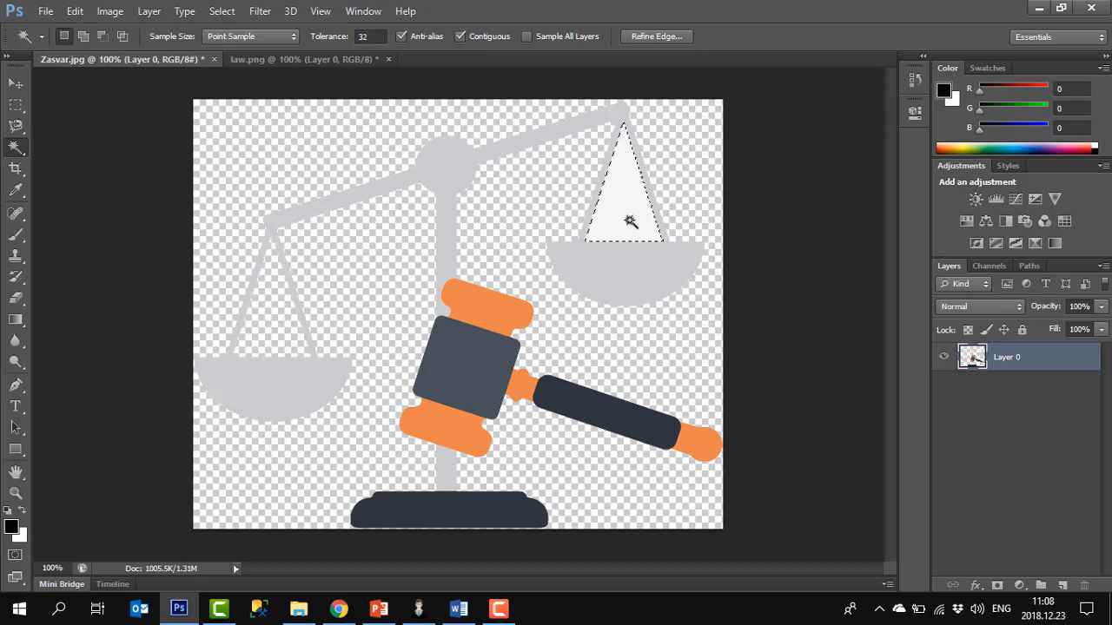
key("Delete")
key("ctrl+d")
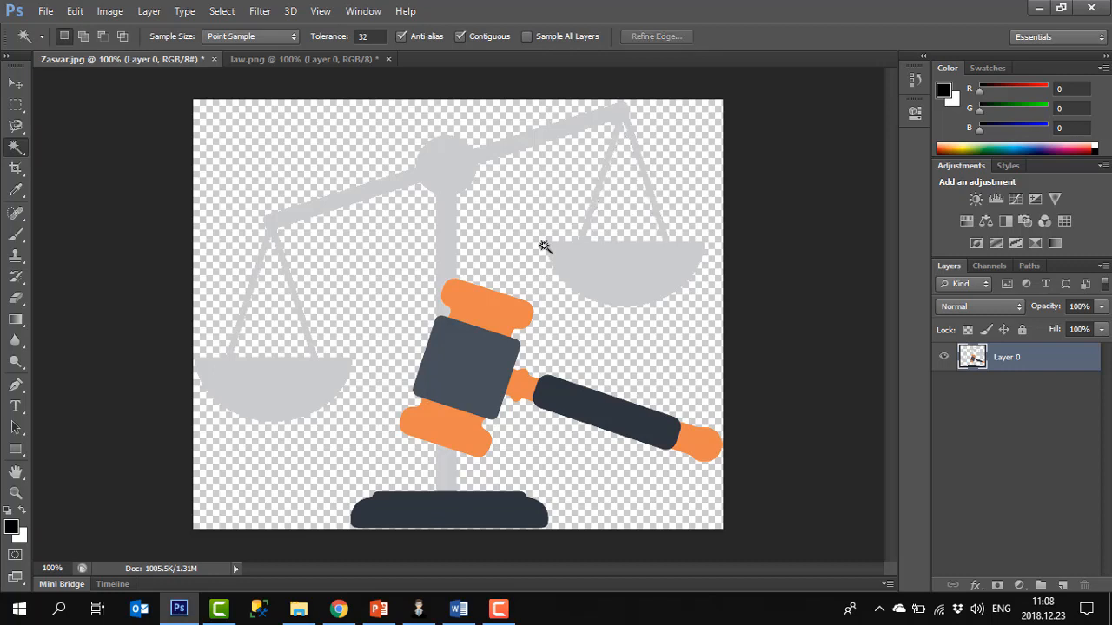
Nudge the layer slightly with the Move tool
left_click(16, 82)
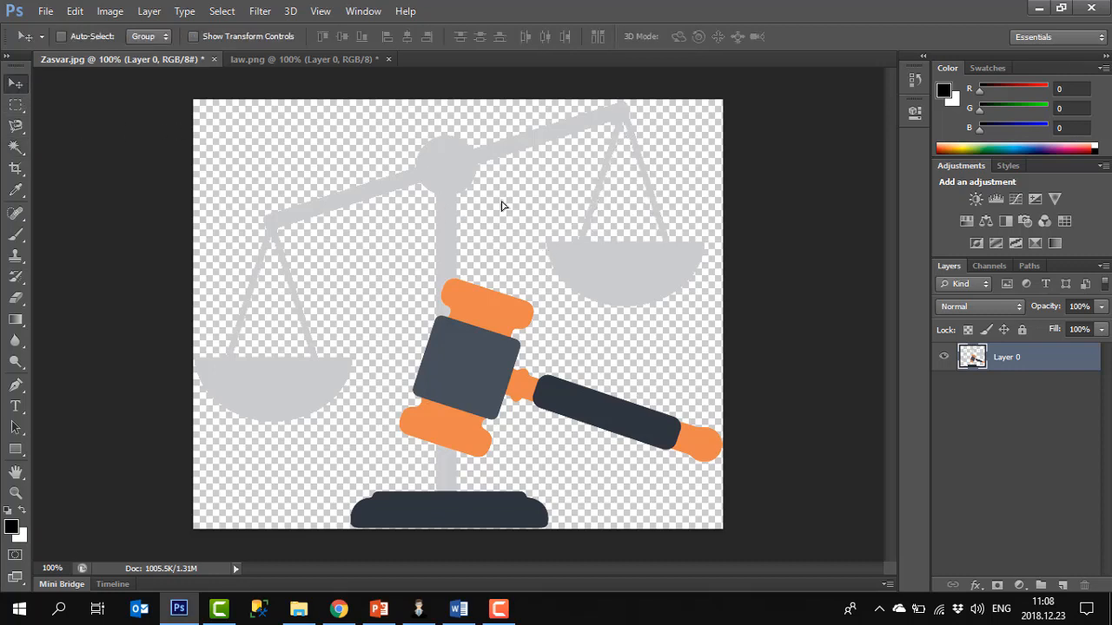
left_click_drag(501, 206, 446, 238)
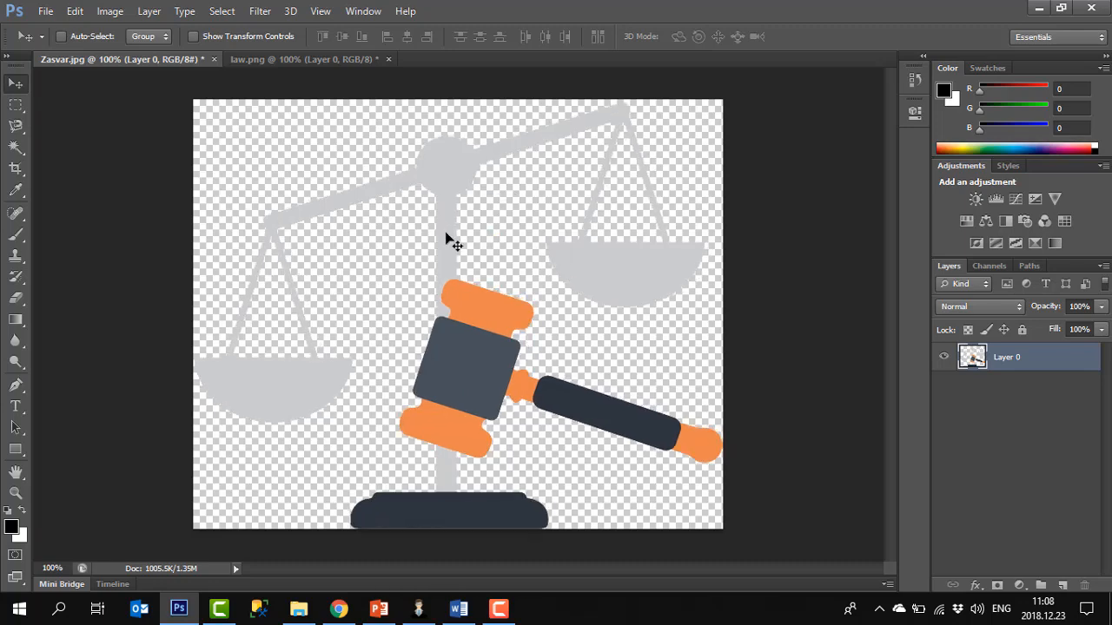
Save a copy of the image as Zasvar.png in PNG format in the Legal folder, accepting the PNG options
left_click(46, 12)
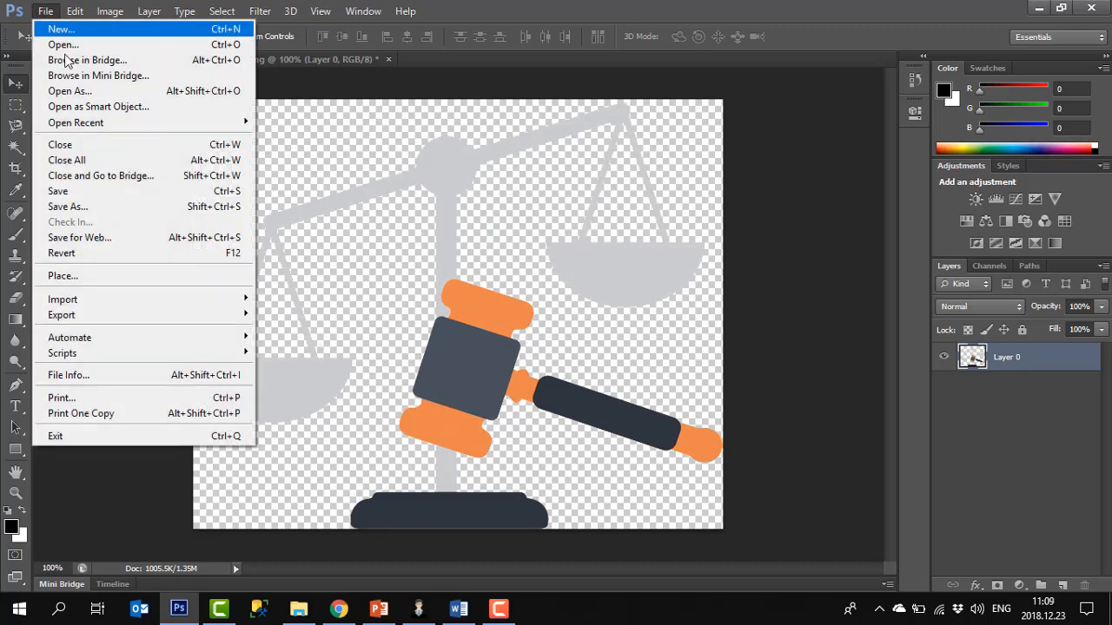
left_click(68, 207)
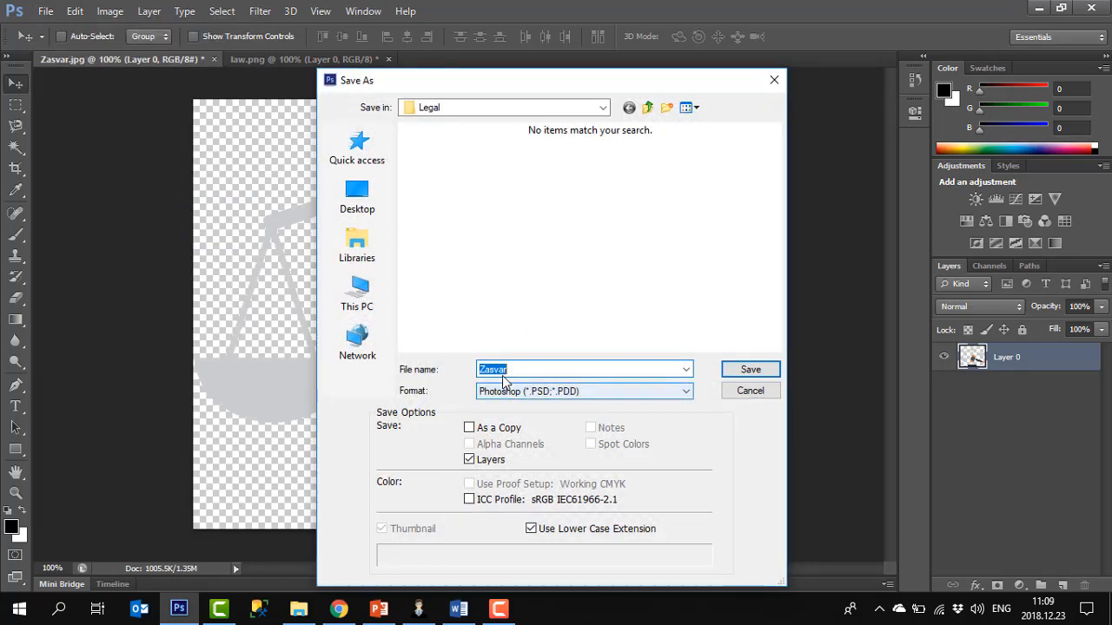
left_click(588, 391)
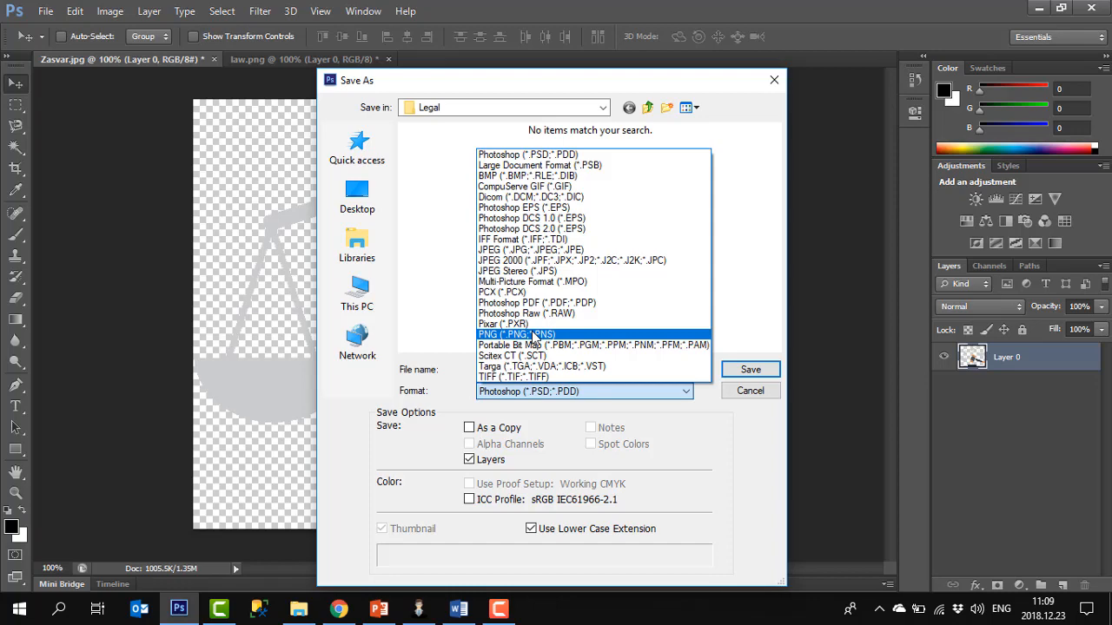
left_click(534, 335)
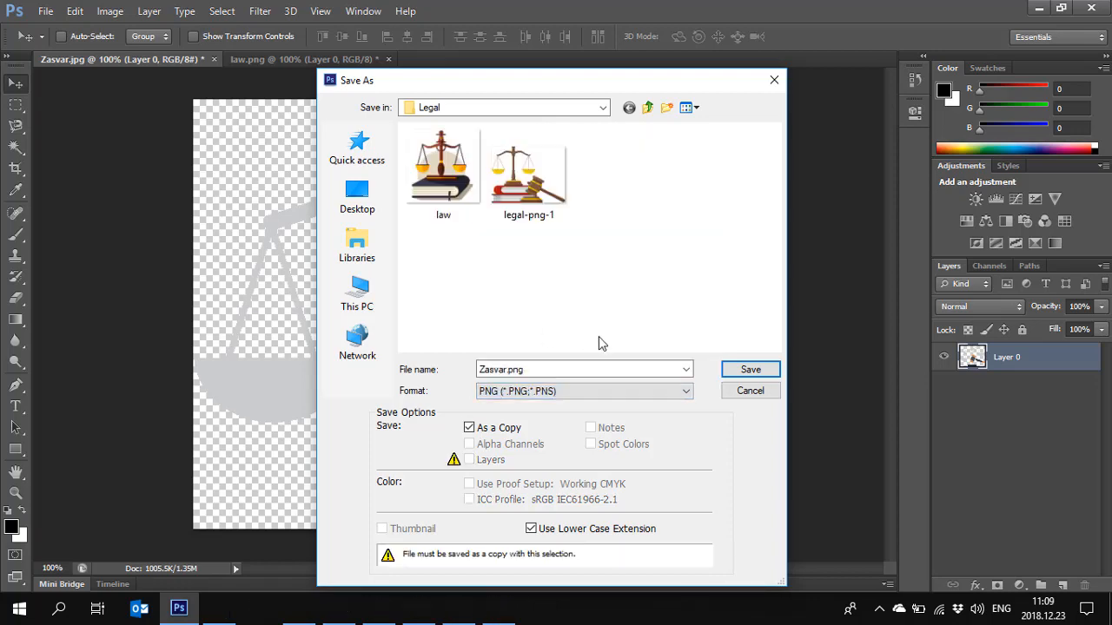
left_click(737, 372)
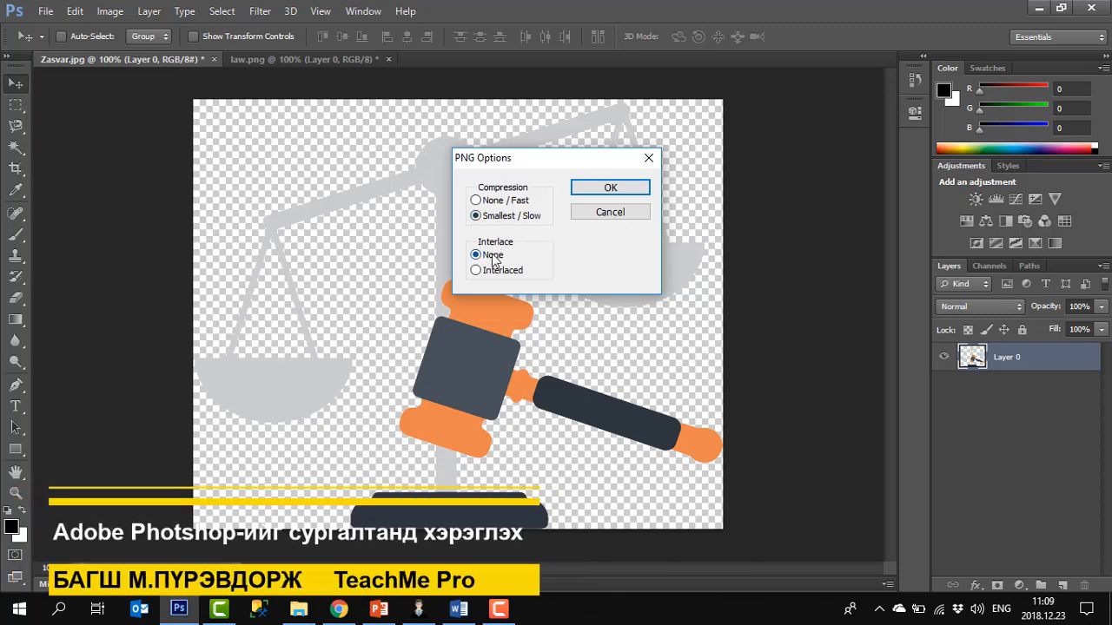
left_click(607, 190)
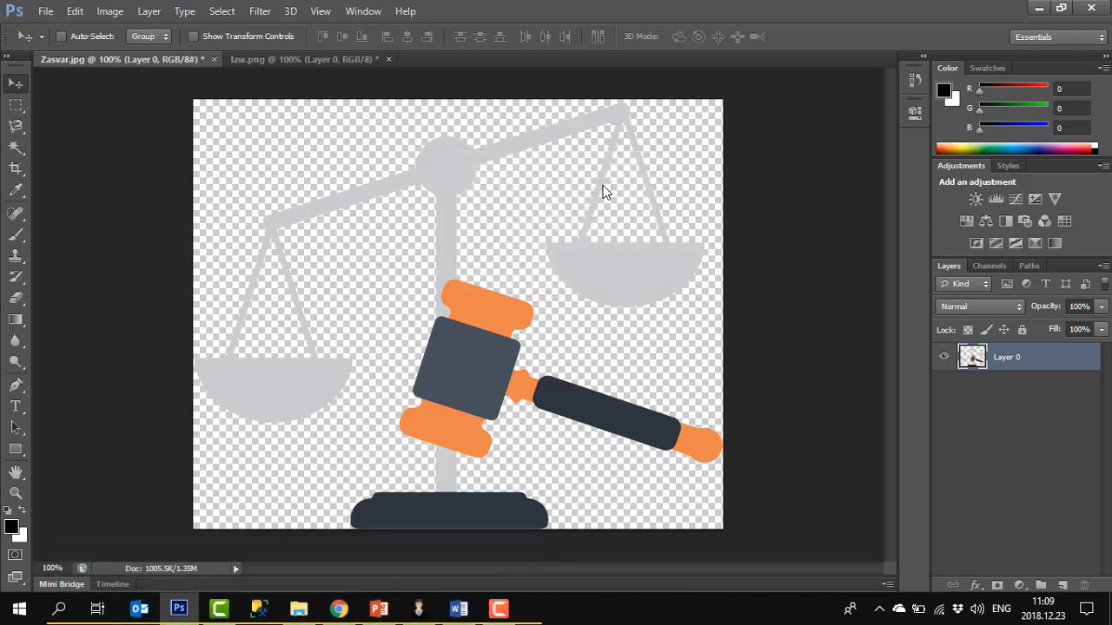
Close the Zasvar document without saving and minimise Photoshop
left_click(214, 59)
left_click(573, 244)
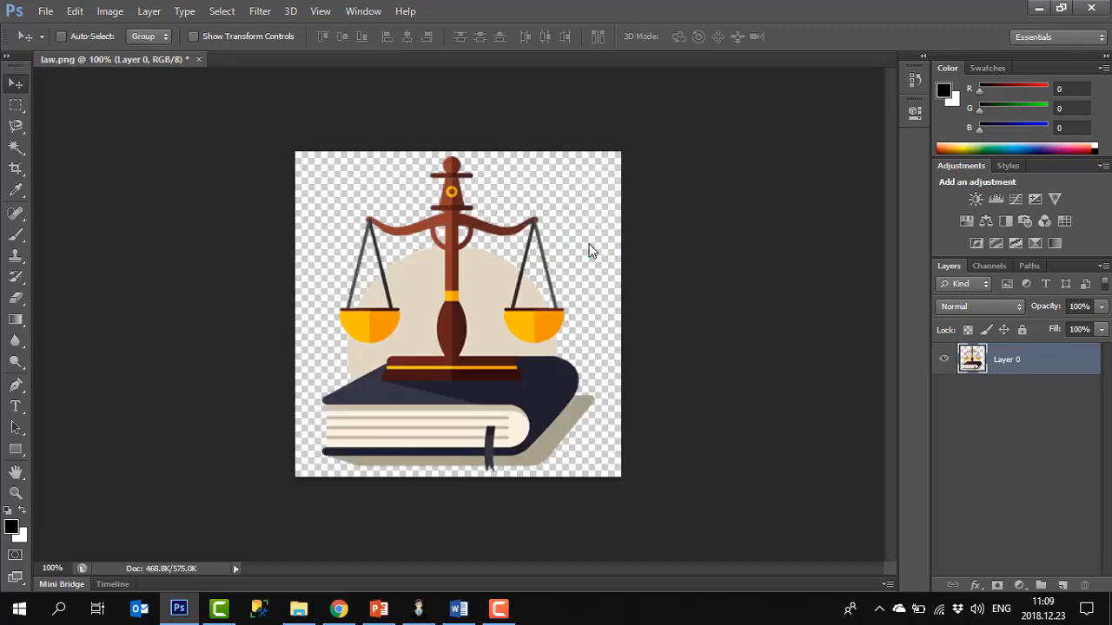
left_click(1033, 10)
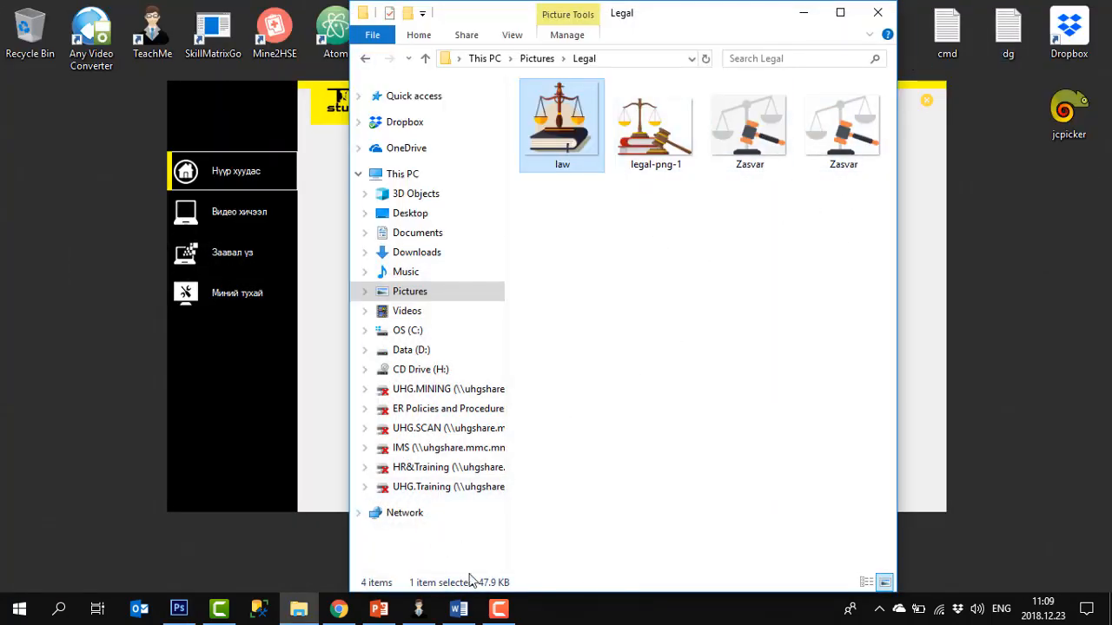
Switch to the open PowerPoint presentation
left_click(379, 609)
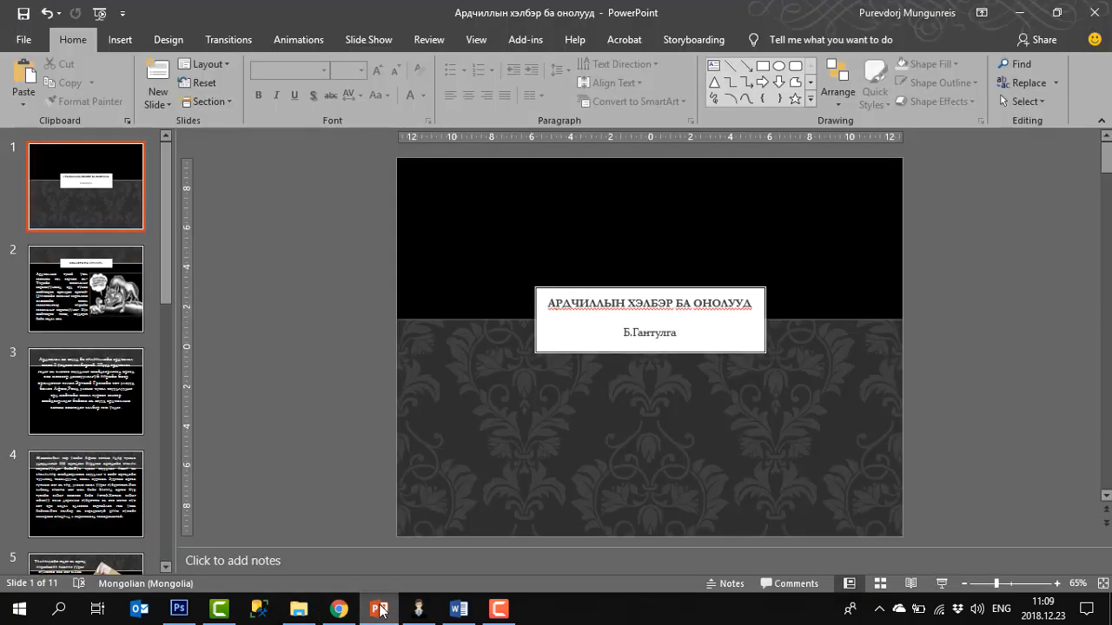
left_click(380, 609)
left_click(379, 608)
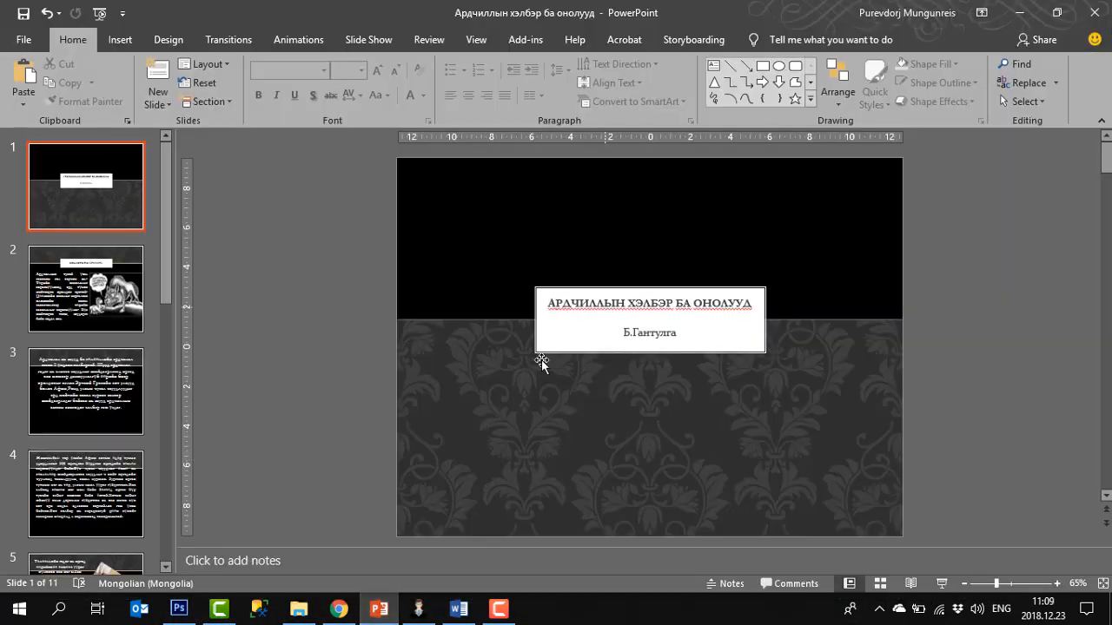